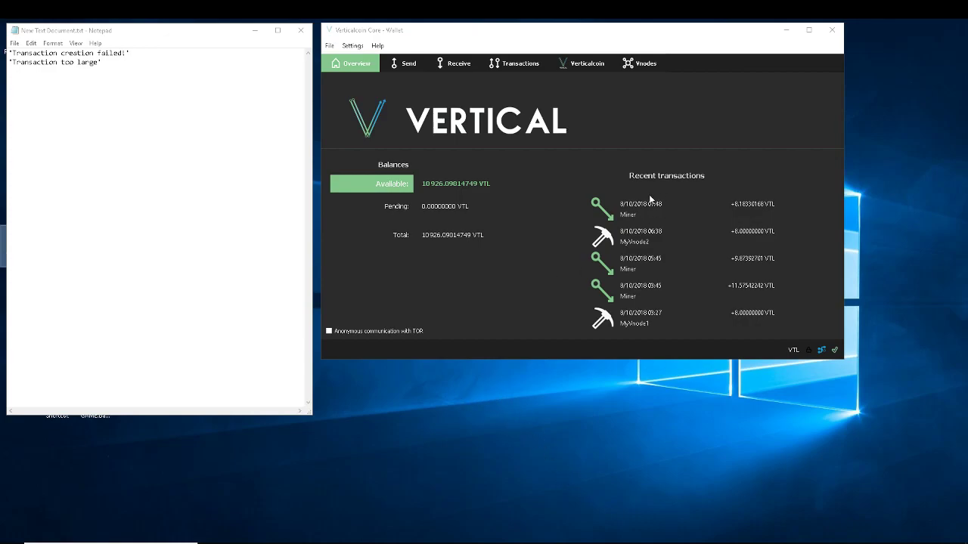
- Enable coin control features on the Wallet tab of Settings > Options and save
{"action": "left_click", "coordinate": [353, 46]}
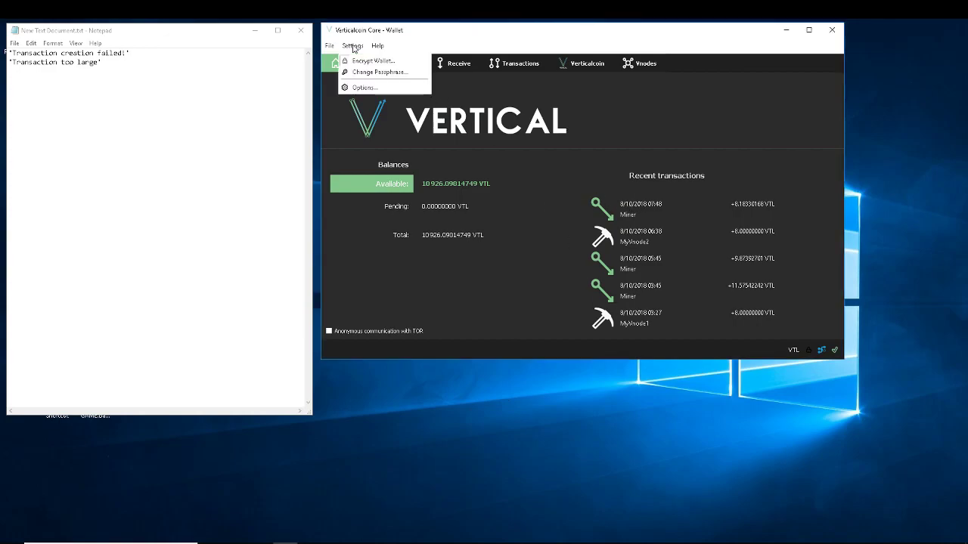
{"action": "left_click", "coordinate": [363, 87]}
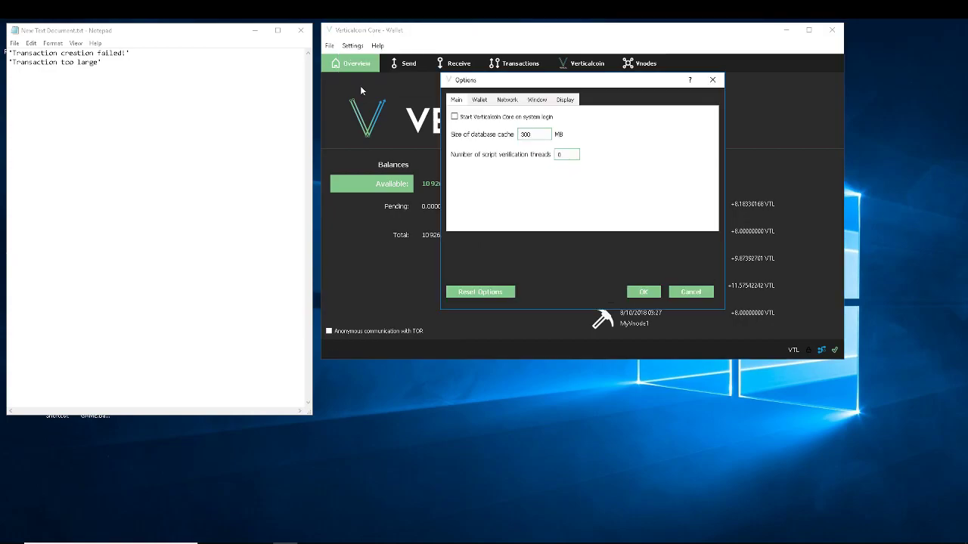
{"action": "left_click", "coordinate": [478, 101]}
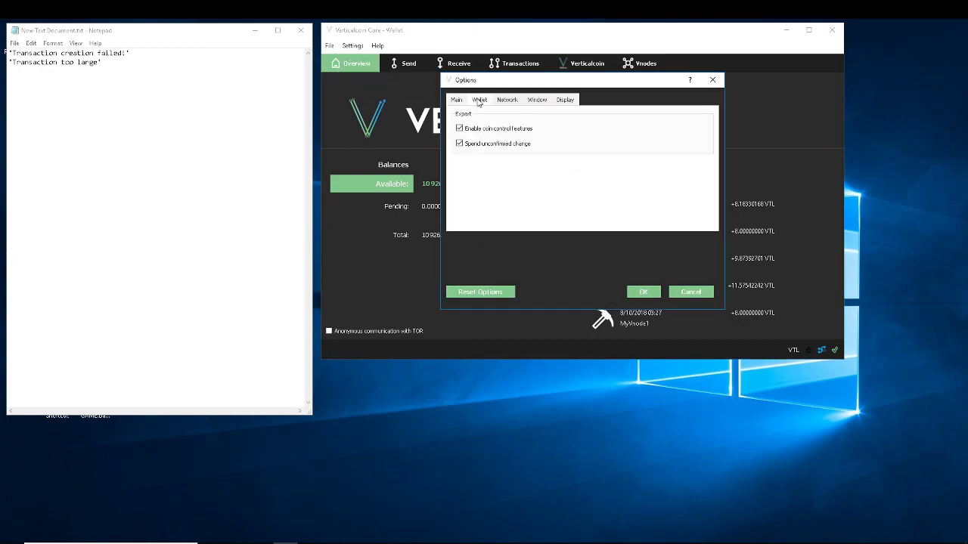
{"action": "left_click", "coordinate": [650, 296]}
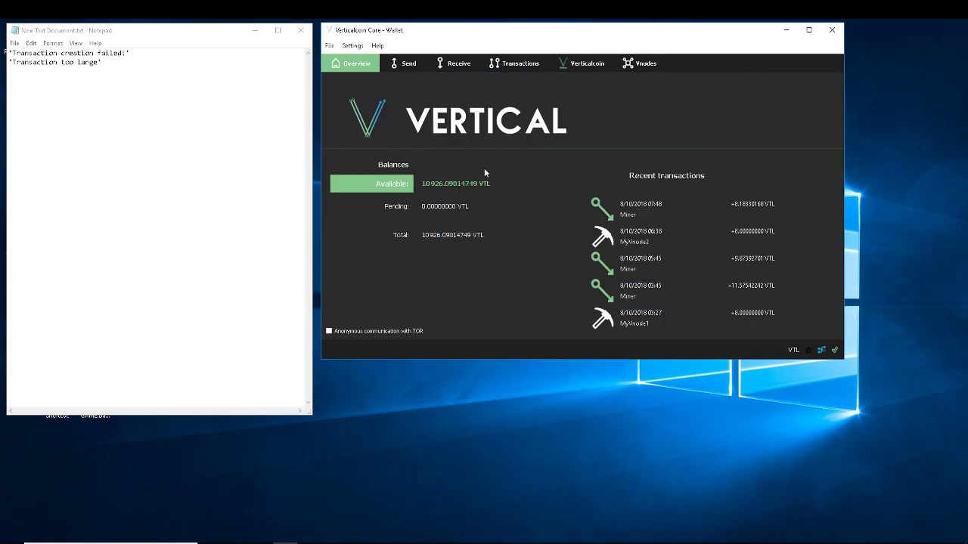
- Open the Coin Selection dialog from the Send tab
{"action": "left_click", "coordinate": [409, 66]}
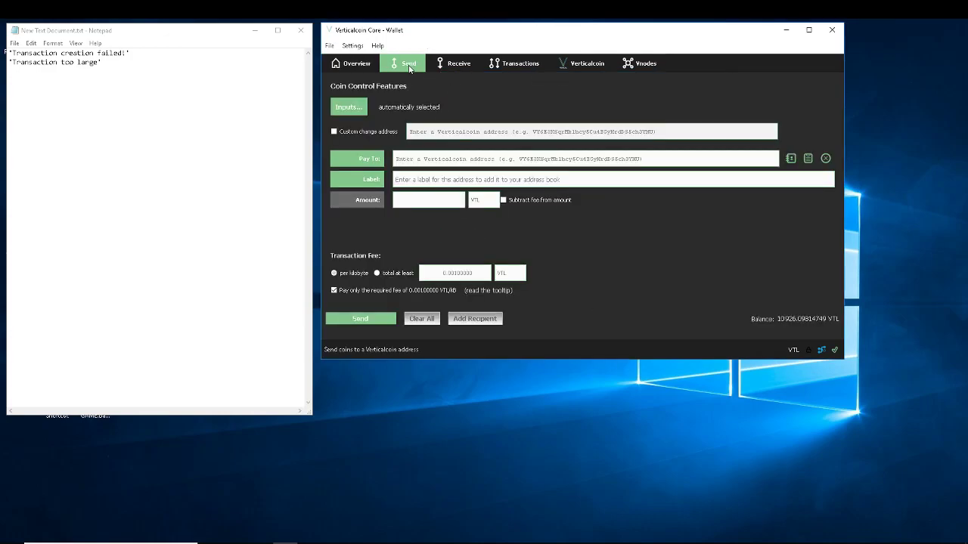
{"action": "left_click", "coordinate": [352, 108]}
{"action": "scroll", "coordinate": [300, 283], "scroll_direction": "down", "scroll_amount": 3}
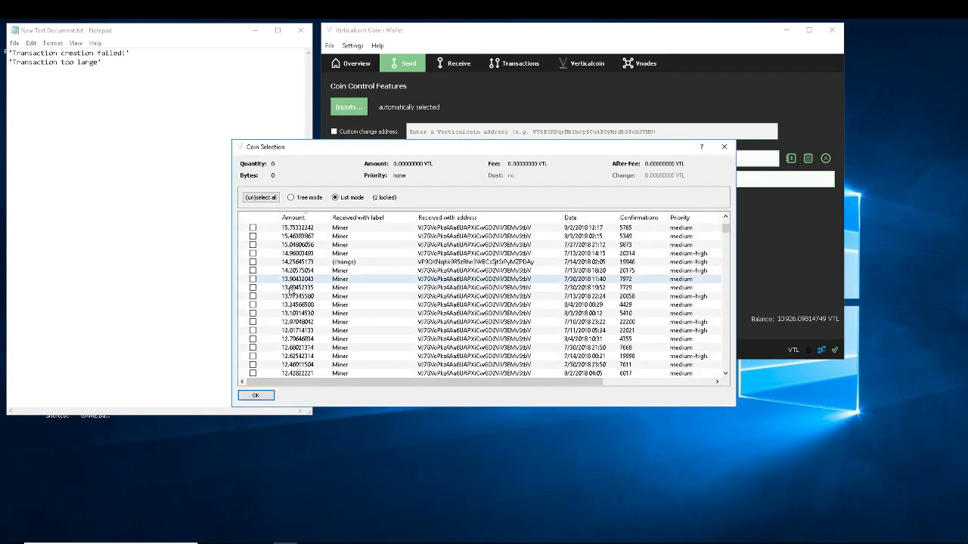
{"action": "scroll", "coordinate": [300, 284], "scroll_direction": "up", "scroll_amount": 3}
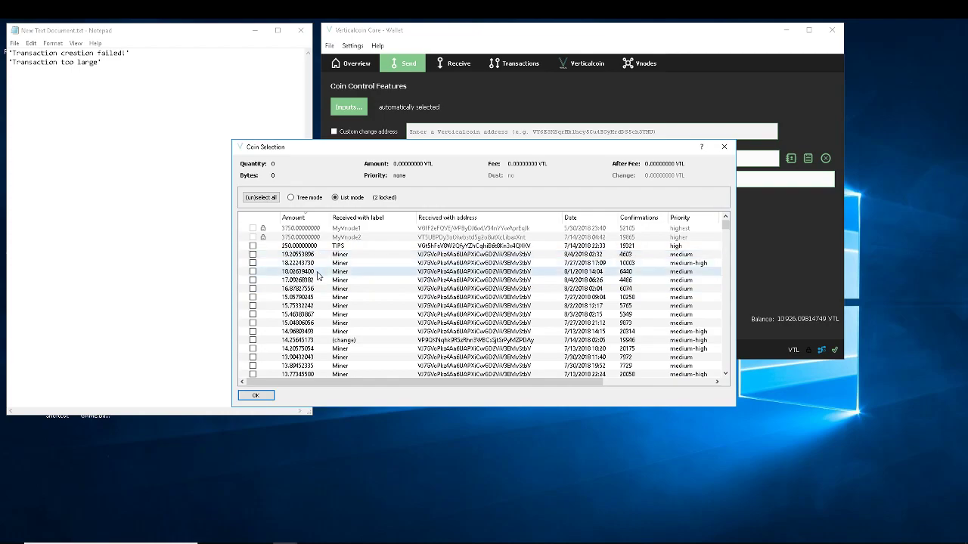
- Scroll through the List-mode coin amounts, including the two locked Vnode inputs
{"action": "scroll", "coordinate": [318, 277], "scroll_direction": "down", "scroll_amount": 4}
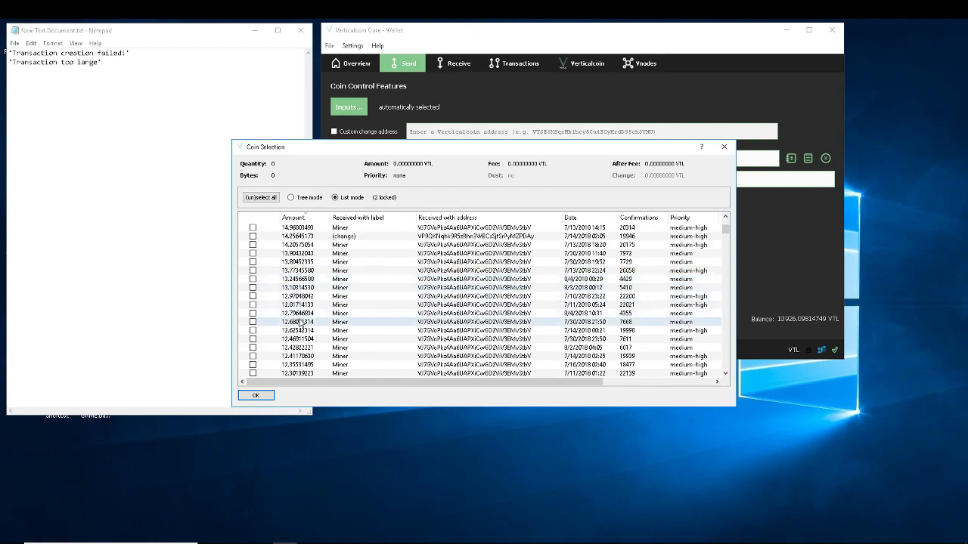
{"action": "scroll", "coordinate": [301, 324], "scroll_direction": "down", "scroll_amount": 8}
{"action": "scroll", "coordinate": [300, 323], "scroll_direction": "down", "scroll_amount": 5}
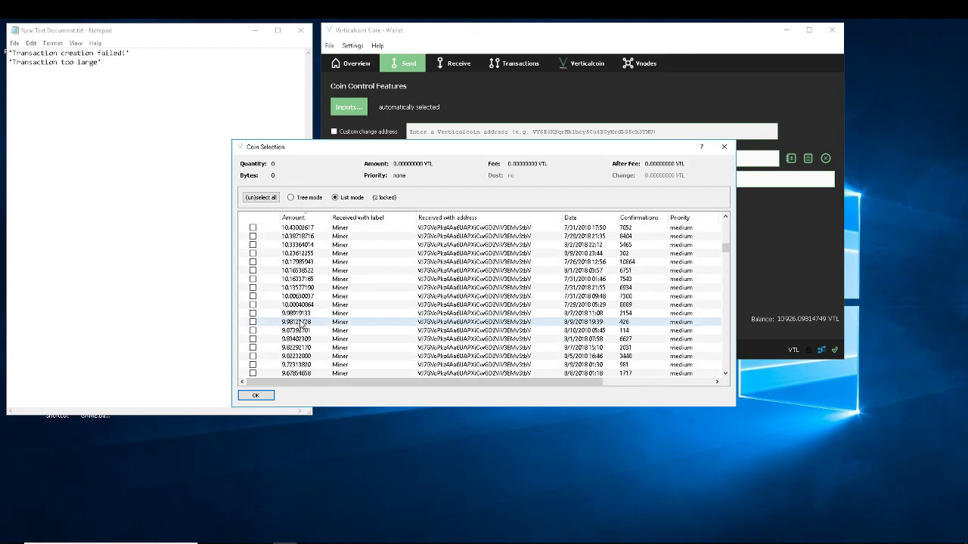
{"action": "scroll", "coordinate": [302, 324], "scroll_direction": "down", "scroll_amount": 8}
{"action": "scroll", "coordinate": [302, 319], "scroll_direction": "down", "scroll_amount": 4}
{"action": "scroll", "coordinate": [305, 318], "scroll_direction": "down", "scroll_amount": 4}
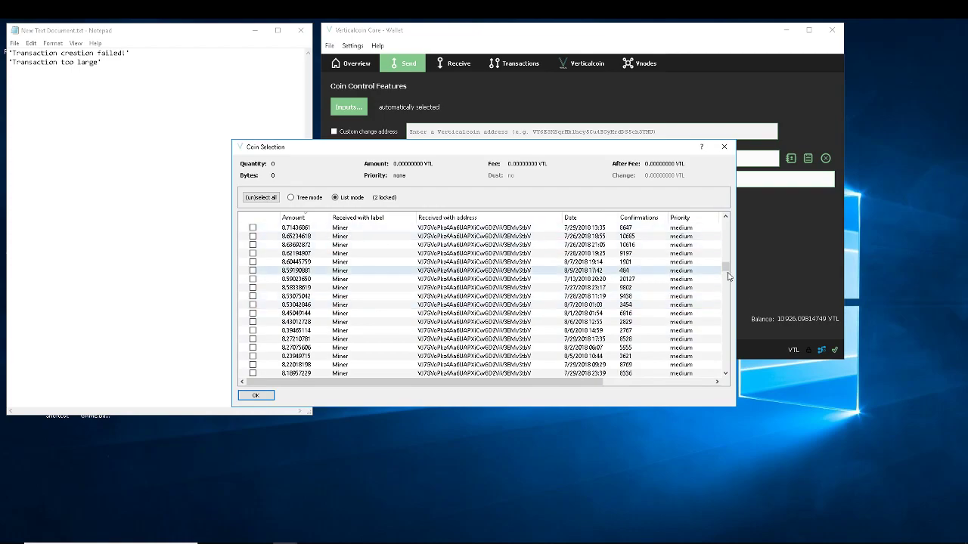
{"action": "left_click_drag", "start_coordinate": [726, 266], "coordinate": [722, 371]}
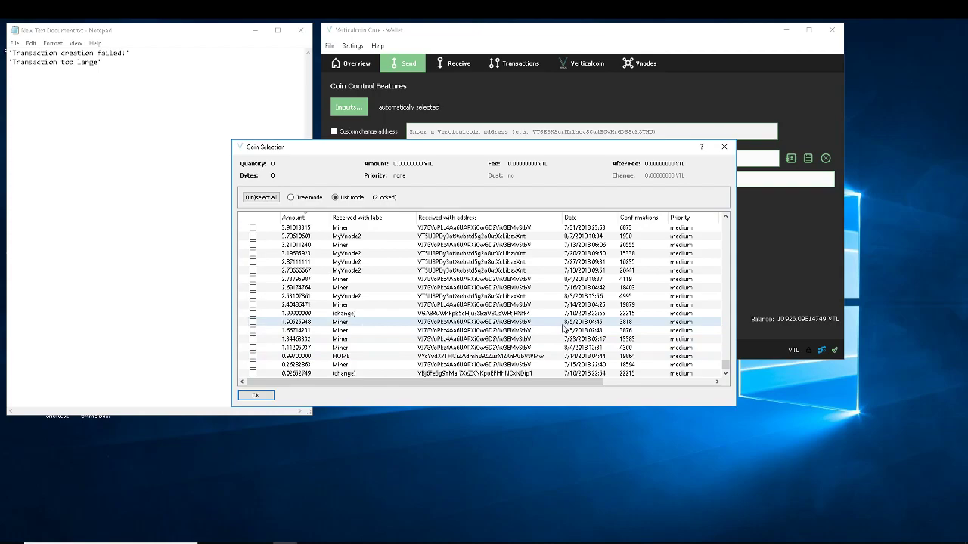
{"action": "left_click_drag", "start_coordinate": [725, 374], "coordinate": [728, 358]}
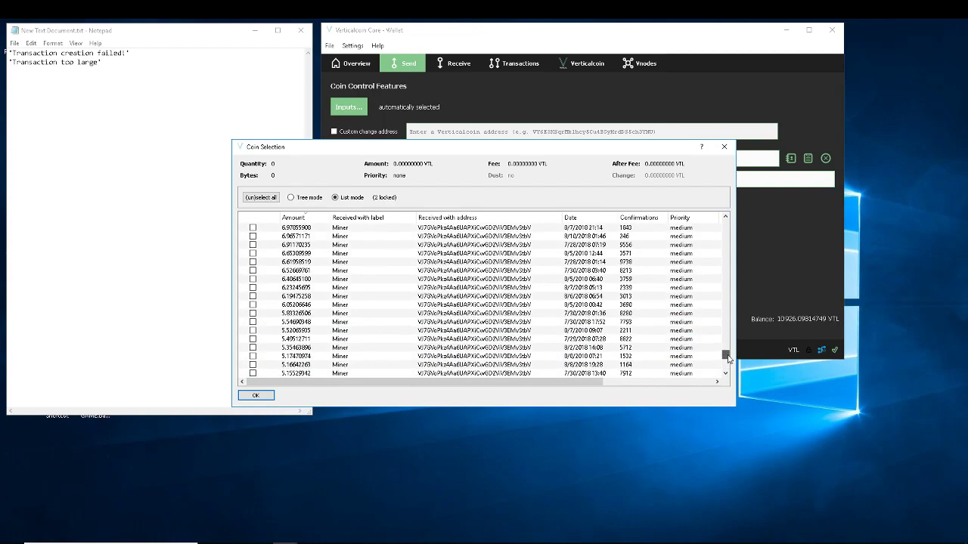
{"action": "left_click_drag", "start_coordinate": [728, 359], "coordinate": [732, 223]}
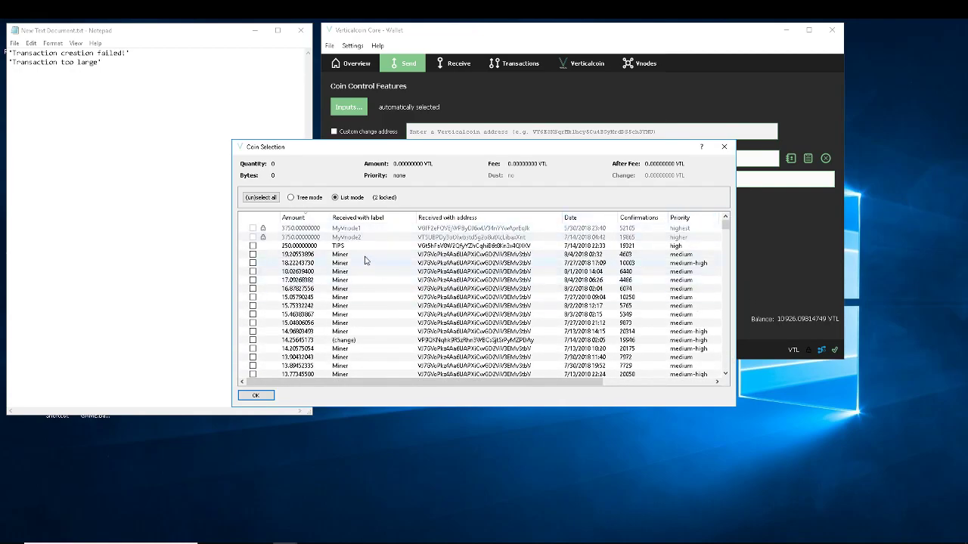
- Tick the 250 VTL TIPS coin and fourteen more from 19.2055 down to 13.7734 VTL
{"action": "left_click", "coordinate": [253, 246]}
{"action": "left_click", "coordinate": [253, 254]}
{"action": "left_click", "coordinate": [253, 262]}
{"action": "left_click", "coordinate": [253, 272]}
{"action": "left_click", "coordinate": [253, 280]}
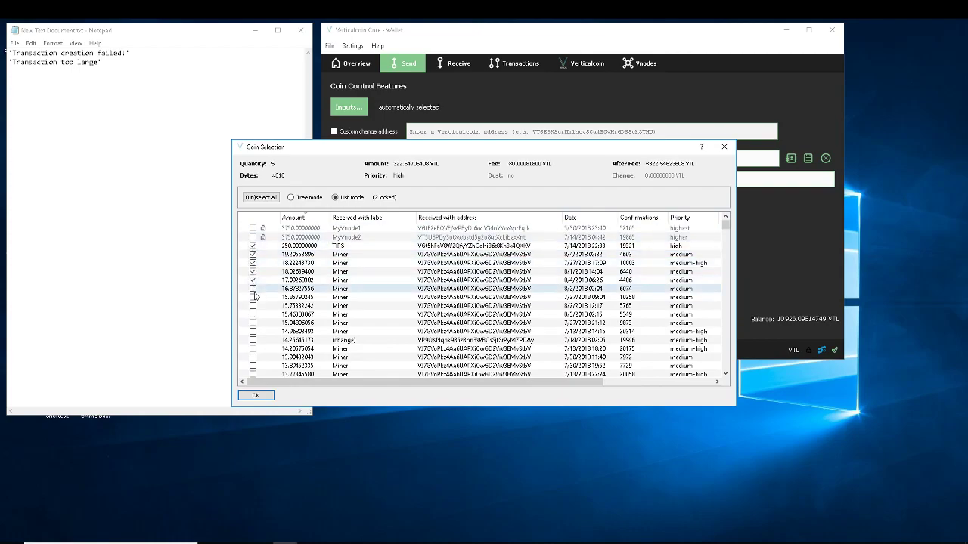
{"action": "left_click", "coordinate": [253, 298]}
{"action": "left_click", "coordinate": [252, 306]}
{"action": "left_click", "coordinate": [253, 314]}
{"action": "left_click", "coordinate": [252, 323]}
{"action": "left_click", "coordinate": [252, 331]}
{"action": "left_click", "coordinate": [252, 339]}
{"action": "left_click", "coordinate": [253, 348]}
{"action": "left_click", "coordinate": [252, 357]}
{"action": "left_click", "coordinate": [252, 365]}
{"action": "left_click", "coordinate": [252, 374]}
- Add the 13.2456, 13.1015, 12.9704, ~12 and 16.8787 VTL coins, reaching 20, and confirm
{"action": "scroll", "coordinate": [255, 363], "scroll_direction": "down", "scroll_amount": 2}
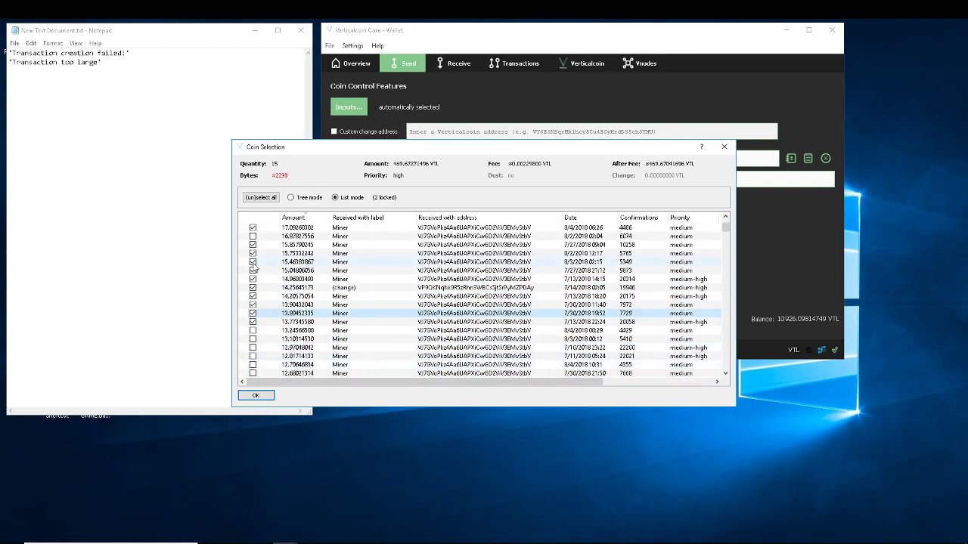
{"action": "left_click", "coordinate": [252, 330]}
{"action": "left_click", "coordinate": [252, 338]}
{"action": "left_click", "coordinate": [252, 348]}
{"action": "left_click", "coordinate": [253, 356]}
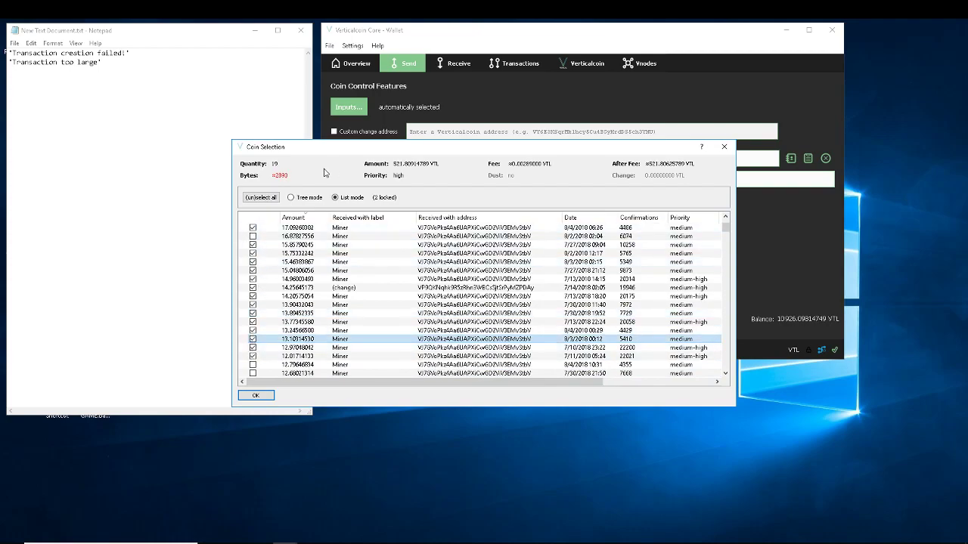
{"action": "scroll", "coordinate": [255, 298], "scroll_direction": "up", "scroll_amount": 2}
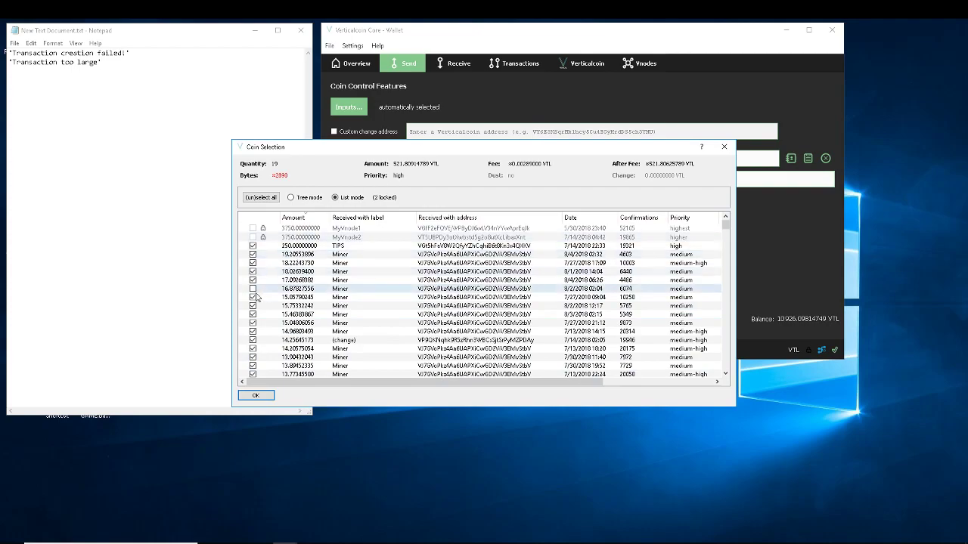
{"action": "left_click", "coordinate": [253, 289]}
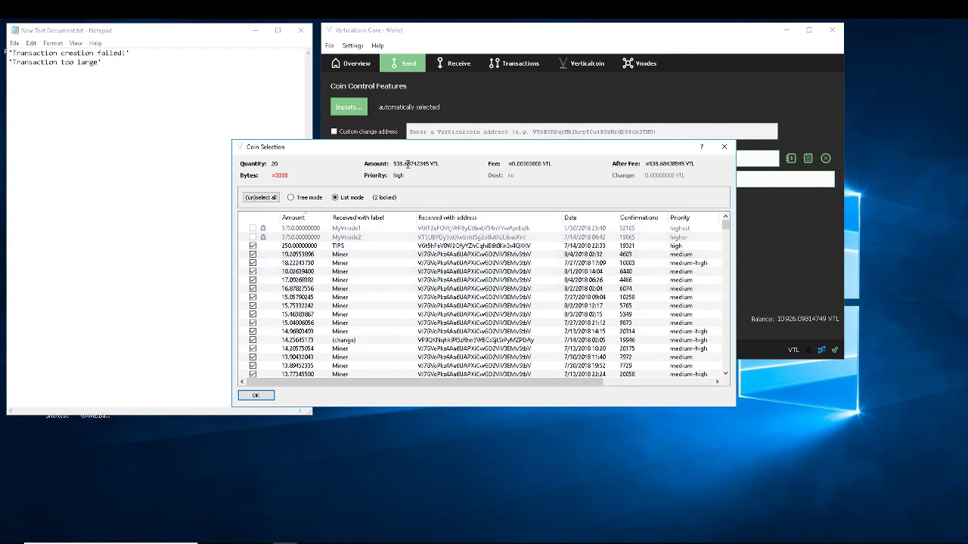
{"action": "left_click", "coordinate": [261, 395]}
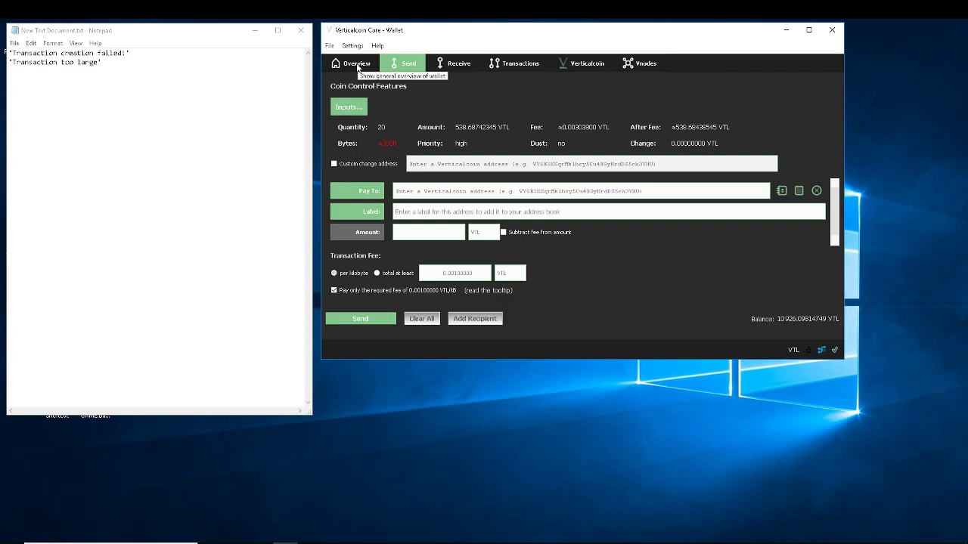
- Check the File > Receiving addresses list, then reopen Coin Selection showing 20 inputs
{"action": "left_click", "coordinate": [330, 47]}
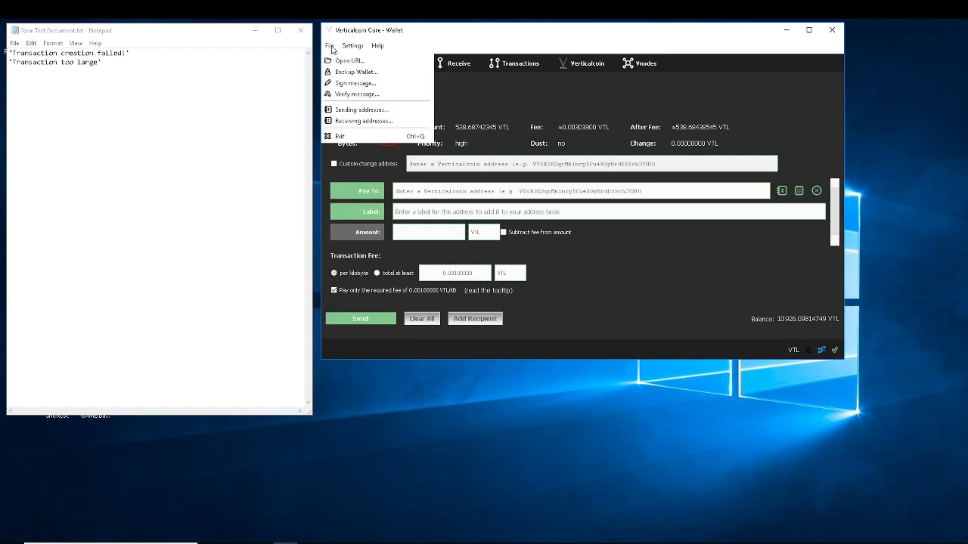
{"action": "left_click", "coordinate": [346, 121]}
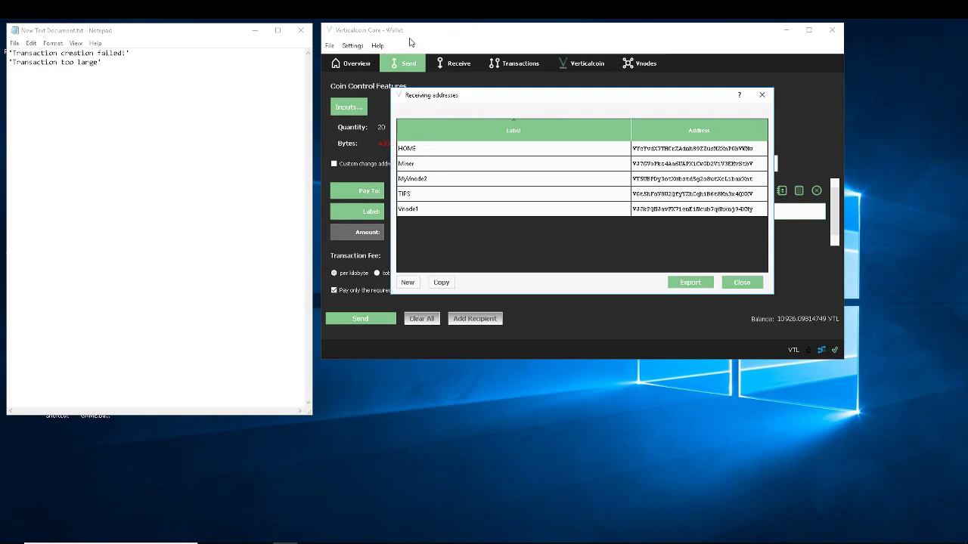
{"action": "left_click", "coordinate": [740, 282]}
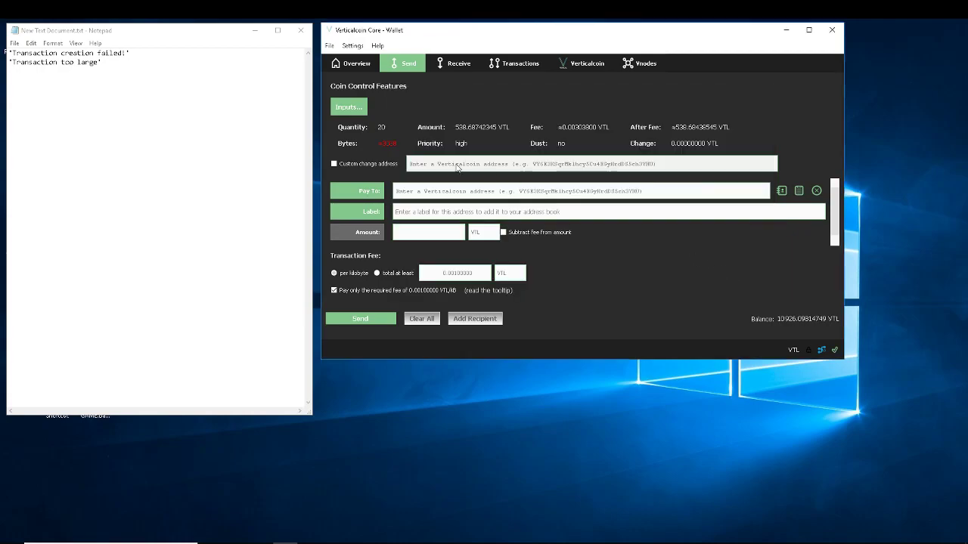
{"action": "left_click", "coordinate": [354, 108]}
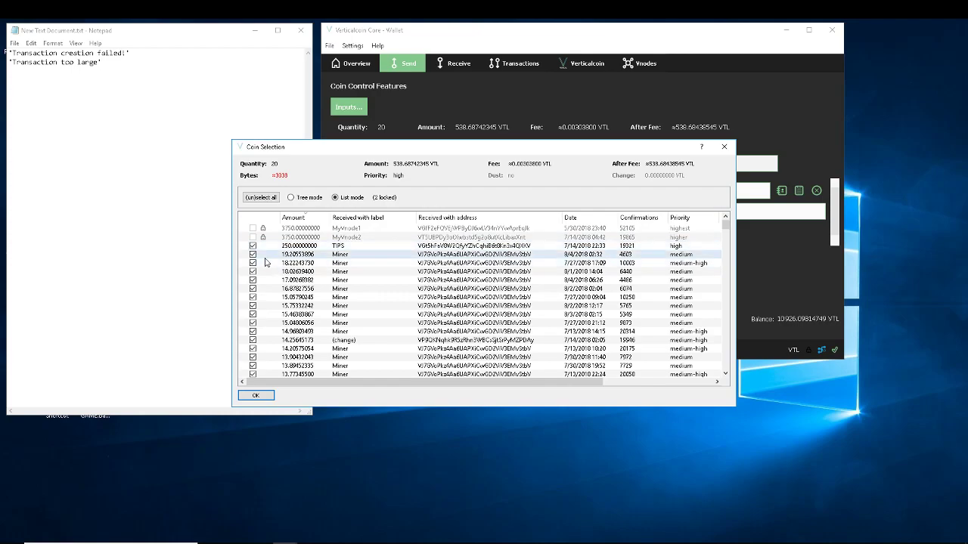
{"action": "scroll", "coordinate": [340, 295], "scroll_direction": "down", "scroll_amount": 2}
{"action": "scroll", "coordinate": [257, 340], "scroll_direction": "up", "scroll_amount": 1}
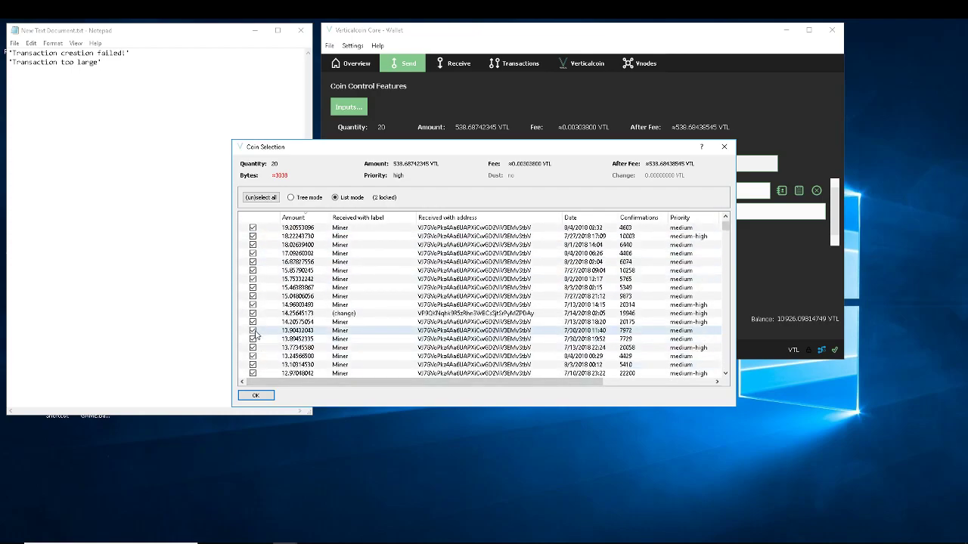
{"action": "scroll", "coordinate": [256, 335], "scroll_direction": "up", "scroll_amount": 1}
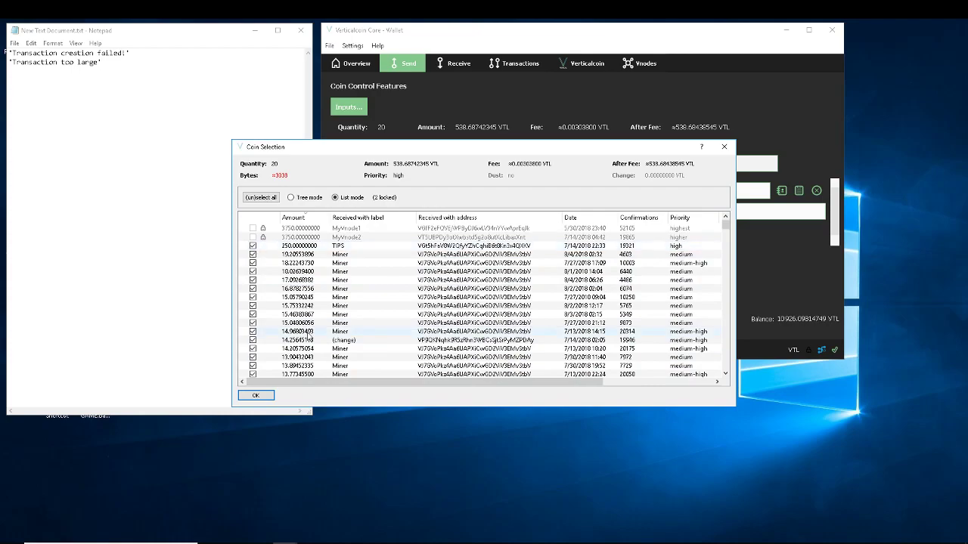
{"action": "scroll", "coordinate": [250, 302], "scroll_direction": "down", "scroll_amount": 10}
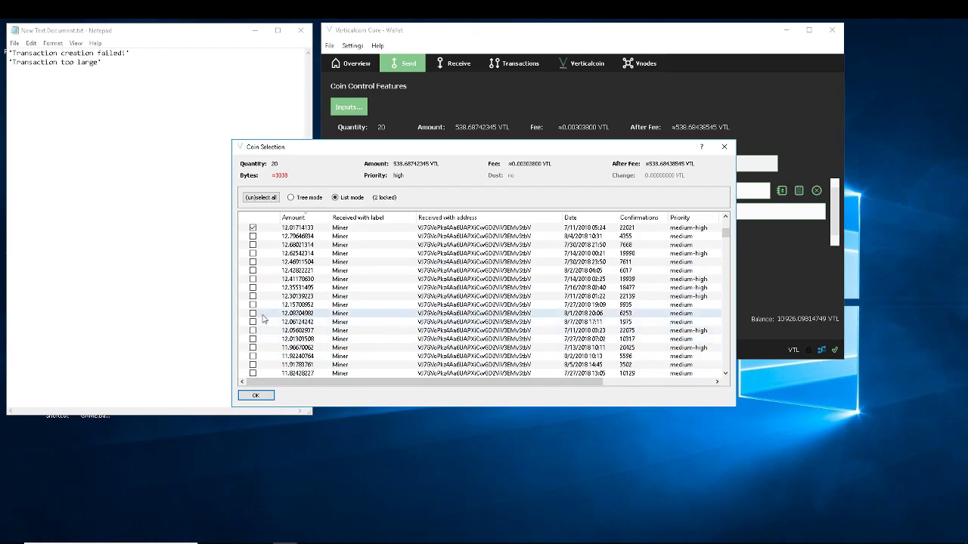
{"action": "scroll", "coordinate": [272, 340], "scroll_direction": "down", "scroll_amount": 4}
{"action": "scroll", "coordinate": [273, 343], "scroll_direction": "down", "scroll_amount": 9}
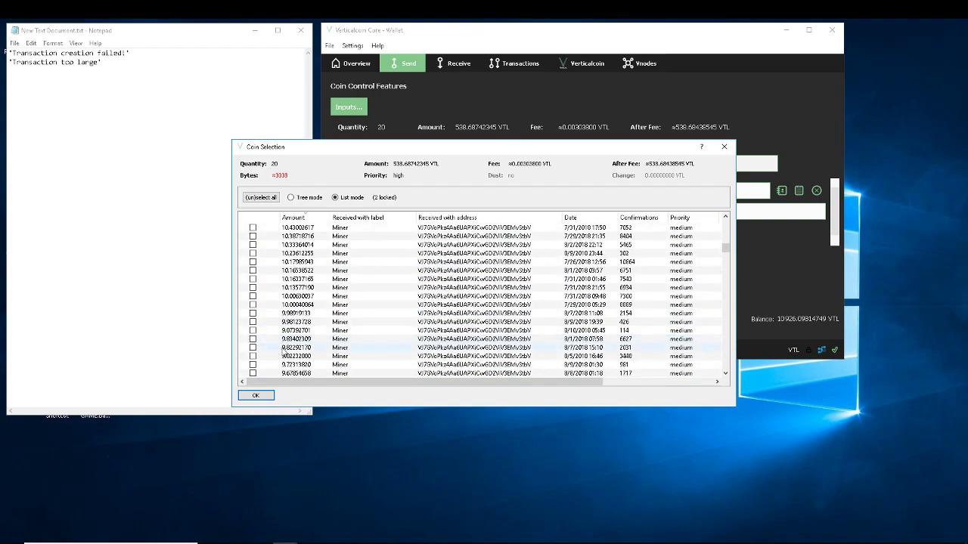
{"action": "scroll", "coordinate": [280, 350], "scroll_direction": "down", "scroll_amount": 8}
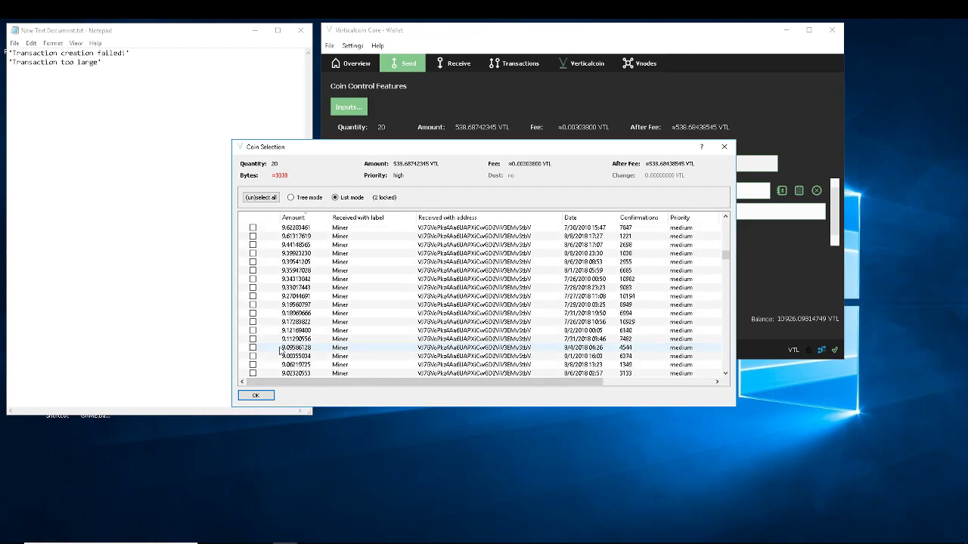
{"action": "scroll", "coordinate": [280, 350], "scroll_direction": "down", "scroll_amount": 6}
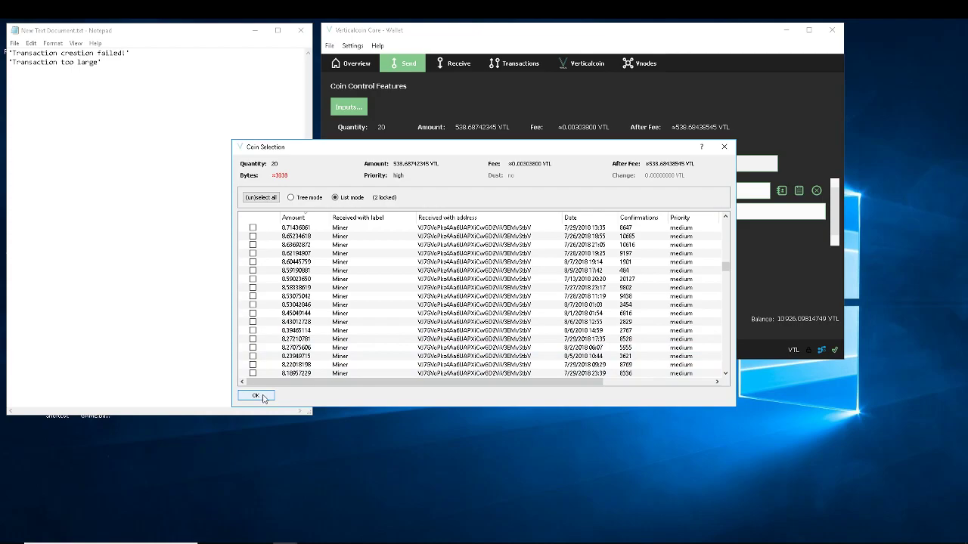
{"action": "scroll", "coordinate": [269, 383], "scroll_direction": "right", "scroll_amount": 3}
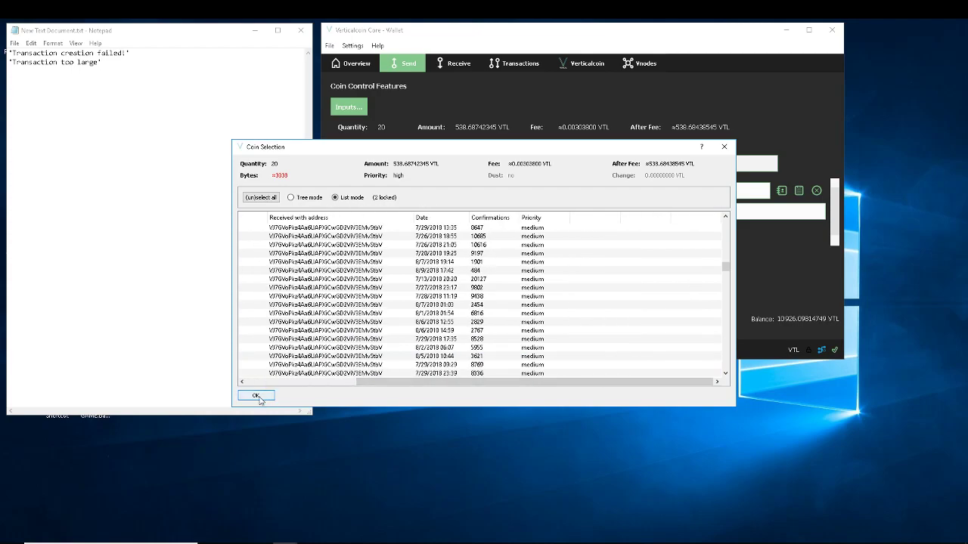
{"action": "scroll", "coordinate": [272, 383], "scroll_direction": "left", "scroll_amount": 3}
{"action": "scroll", "coordinate": [262, 367], "scroll_direction": "down", "scroll_amount": 5}
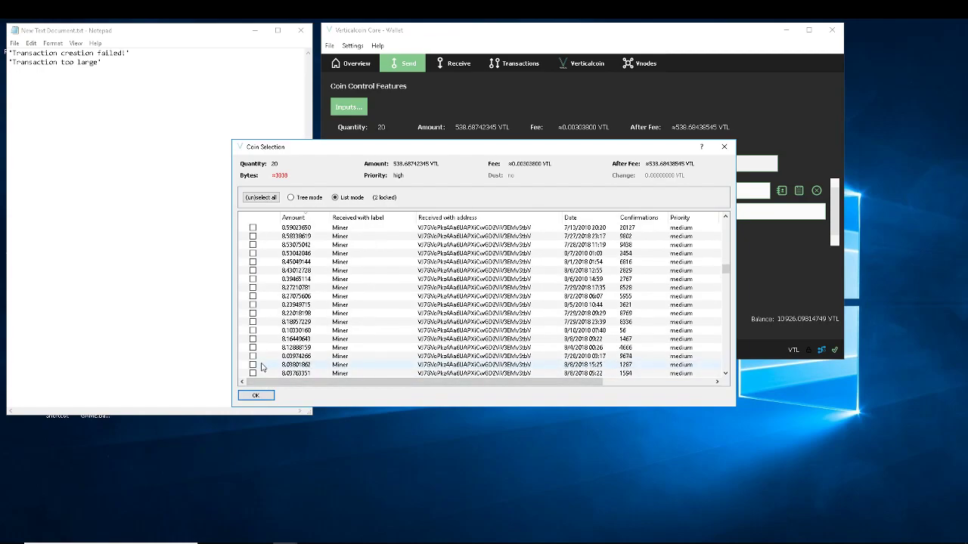
{"action": "scroll", "coordinate": [263, 367], "scroll_direction": "down", "scroll_amount": 6}
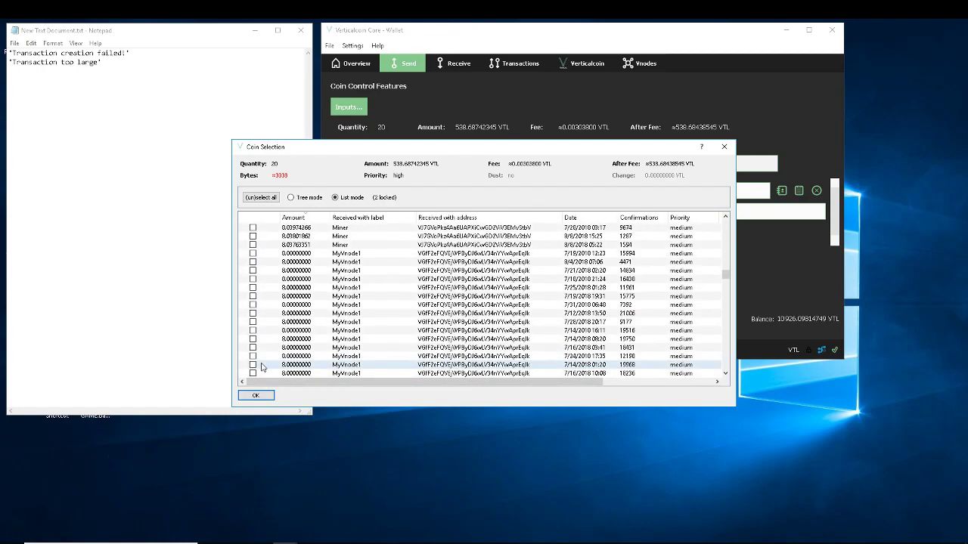
{"action": "scroll", "coordinate": [262, 367], "scroll_direction": "down", "scroll_amount": 2}
{"action": "scroll", "coordinate": [263, 368], "scroll_direction": "down", "scroll_amount": 3}
{"action": "scroll", "coordinate": [259, 367], "scroll_direction": "down", "scroll_amount": 8}
{"action": "scroll", "coordinate": [259, 368], "scroll_direction": "up", "scroll_amount": 1}
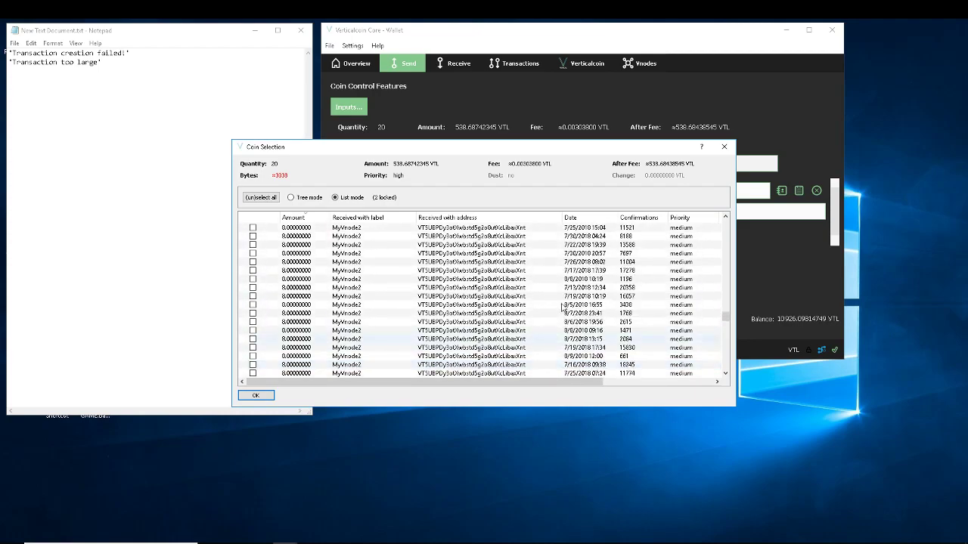
{"action": "left_click_drag", "start_coordinate": [731, 319], "coordinate": [726, 221]}
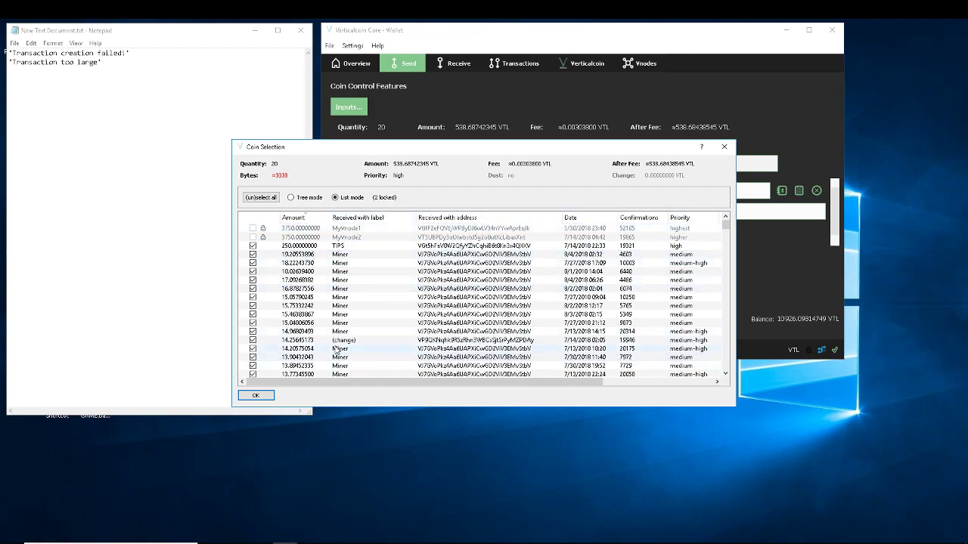
- In Tree mode, collapse MyVnode2 and Miner, then tick the MyVnode1 and HOME groups
{"action": "left_click", "coordinate": [291, 197]}
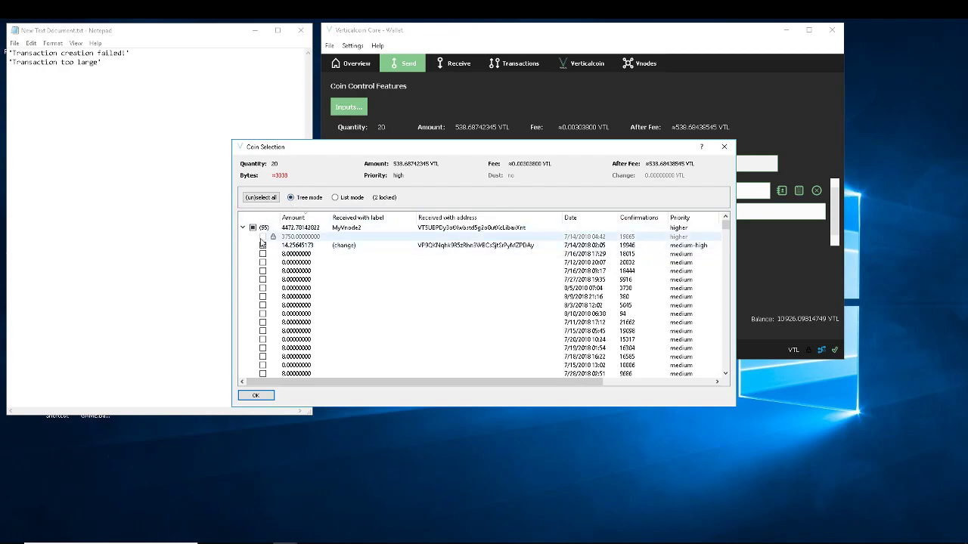
{"action": "left_click", "coordinate": [243, 228]}
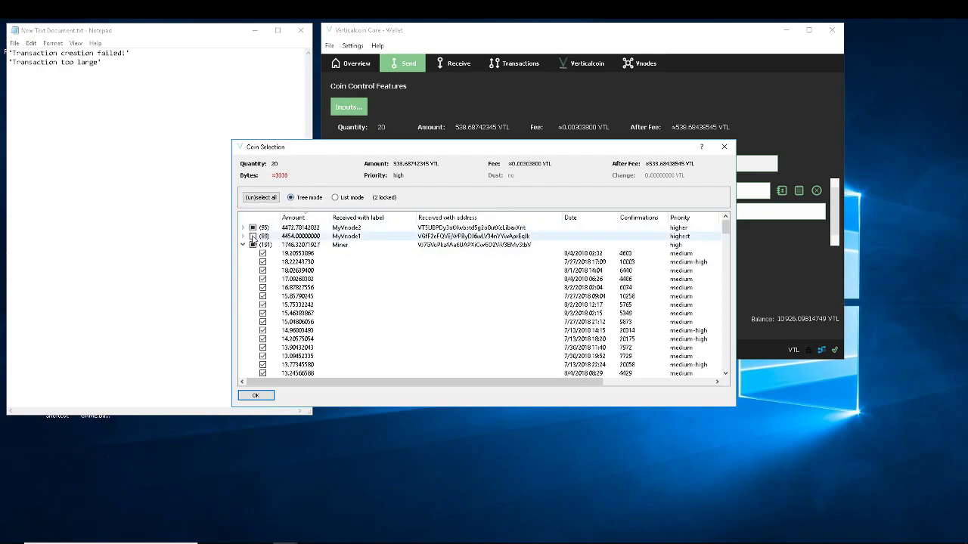
{"action": "left_click", "coordinate": [243, 244]}
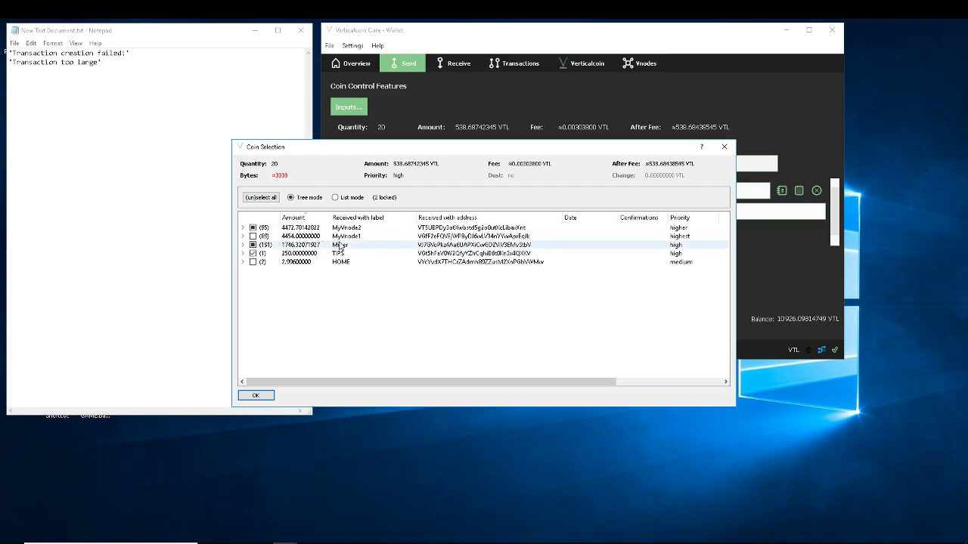
{"action": "left_click", "coordinate": [252, 236]}
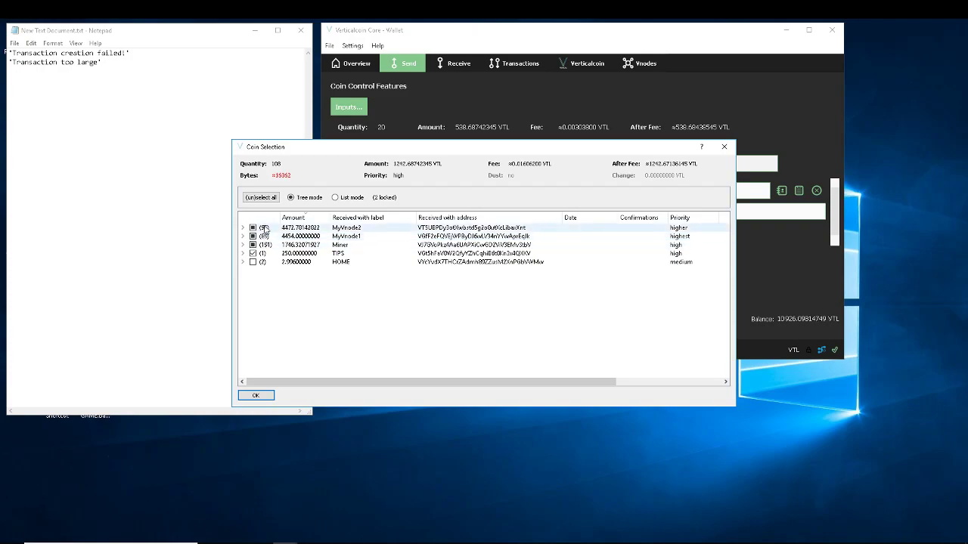
{"action": "left_click", "coordinate": [253, 262]}
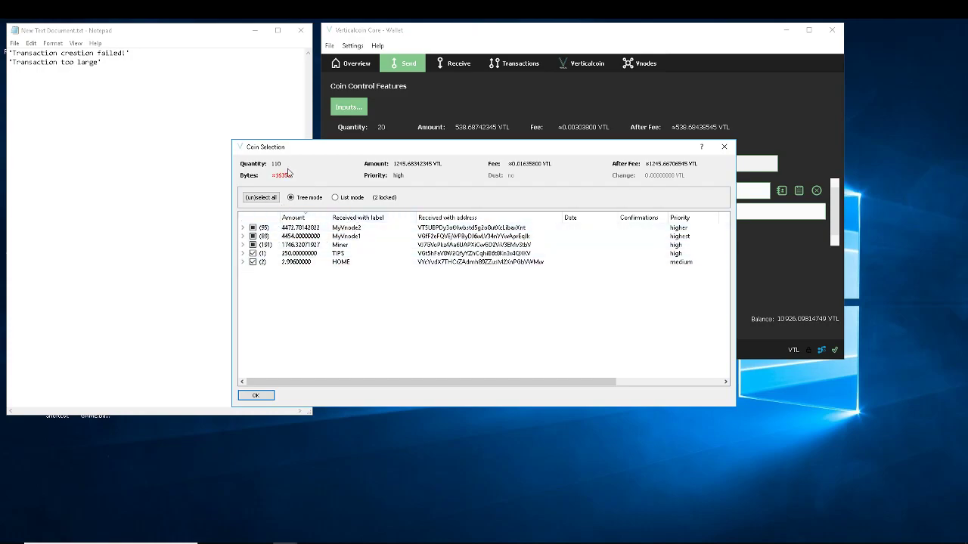
- Select all 376 coins (3426.09814749 VTL) and browse the expanded MyVnode2 coins
{"action": "left_click", "coordinate": [260, 199]}
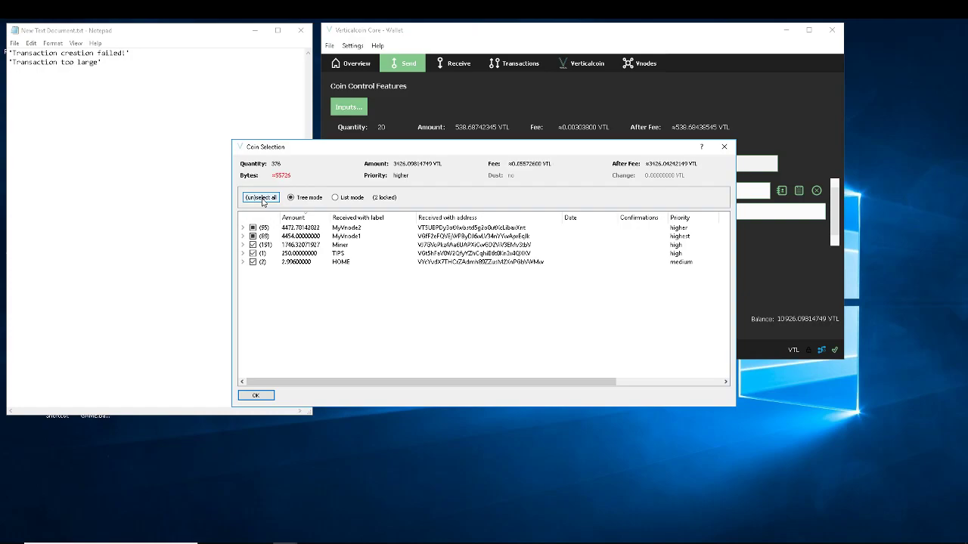
{"action": "left_click", "coordinate": [243, 228]}
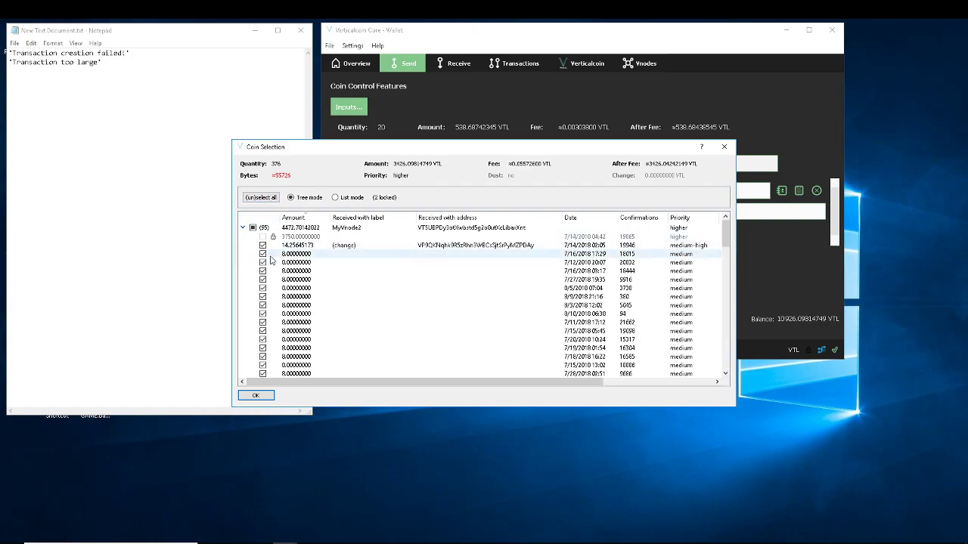
{"action": "scroll", "coordinate": [267, 280], "scroll_direction": "down", "scroll_amount": 5}
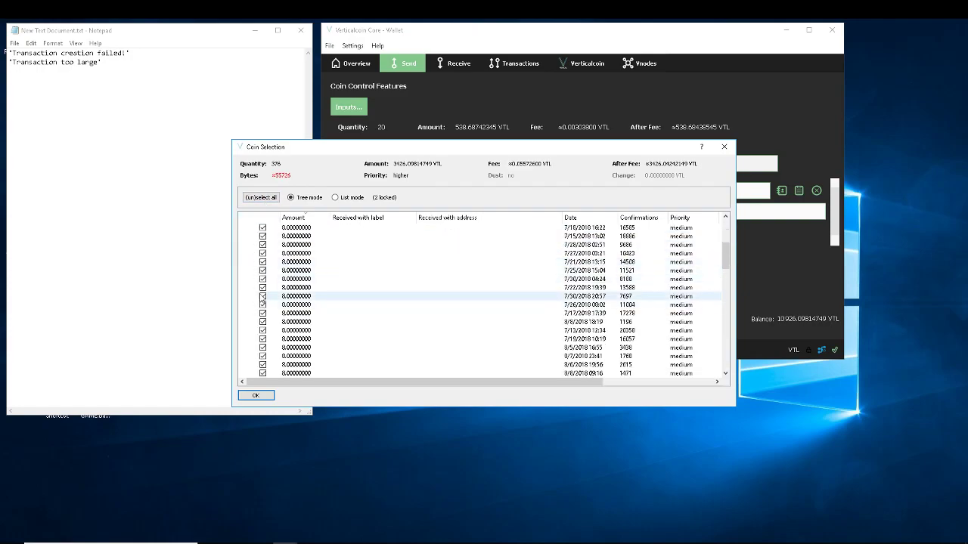
{"action": "scroll", "coordinate": [263, 297], "scroll_direction": "down", "scroll_amount": 3}
{"action": "scroll", "coordinate": [262, 291], "scroll_direction": "down", "scroll_amount": 6}
{"action": "scroll", "coordinate": [263, 289], "scroll_direction": "down", "scroll_amount": 5}
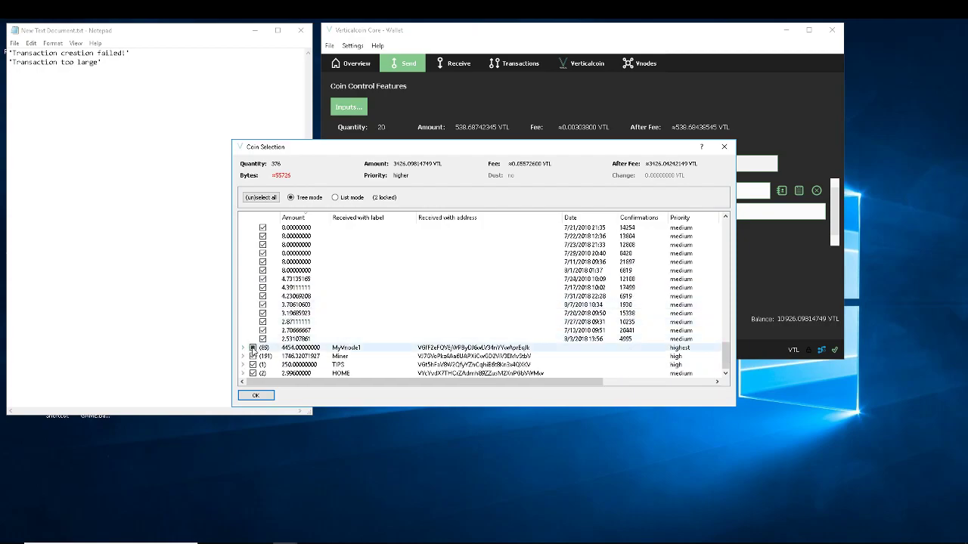
{"action": "scroll", "coordinate": [251, 347], "scroll_direction": "up", "scroll_amount": 10}
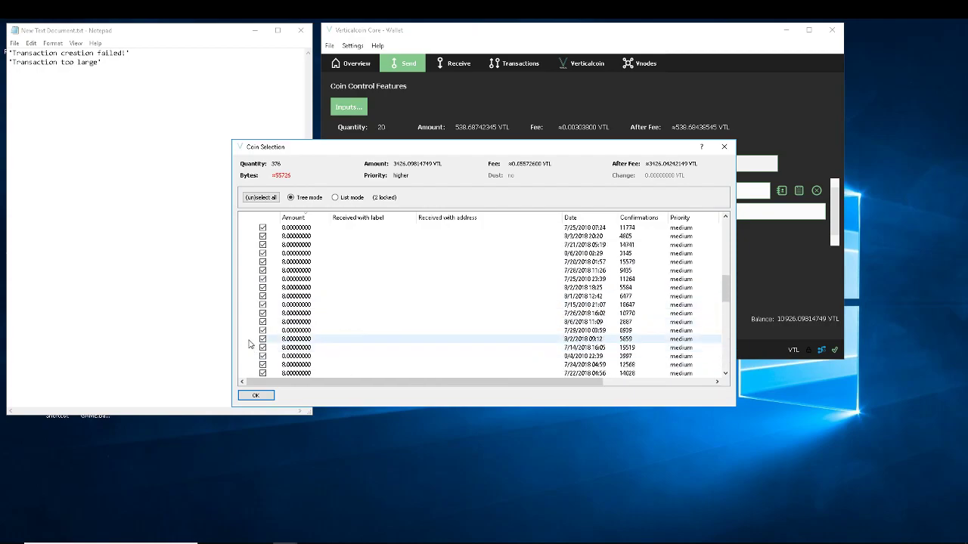
{"action": "scroll", "coordinate": [251, 343], "scroll_direction": "up", "scroll_amount": 5}
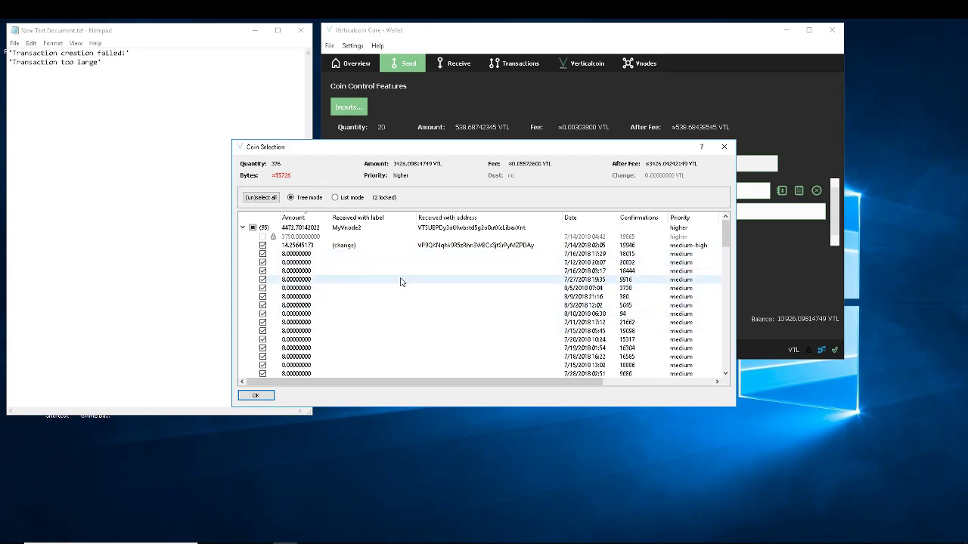
{"action": "scroll", "coordinate": [265, 303], "scroll_direction": "down", "scroll_amount": 8}
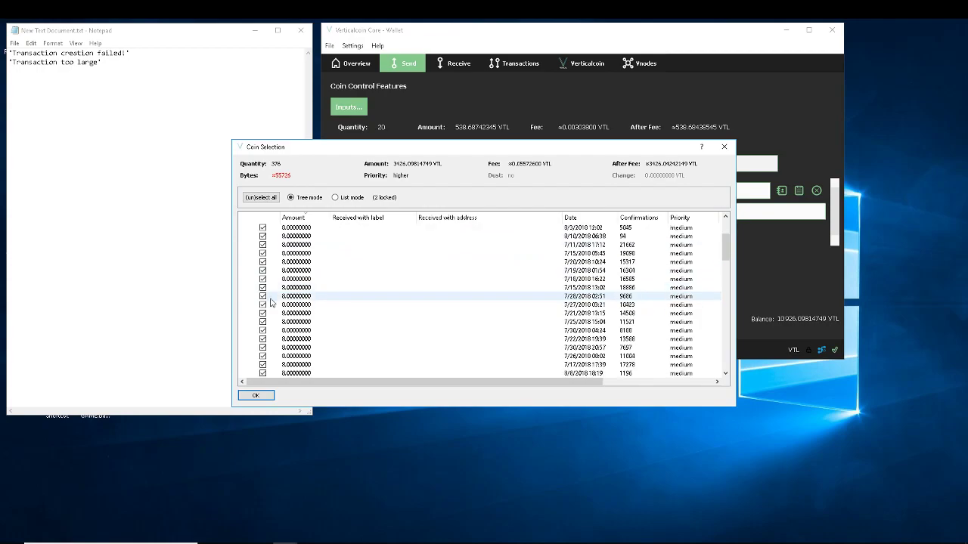
{"action": "scroll", "coordinate": [270, 300], "scroll_direction": "down", "scroll_amount": 9}
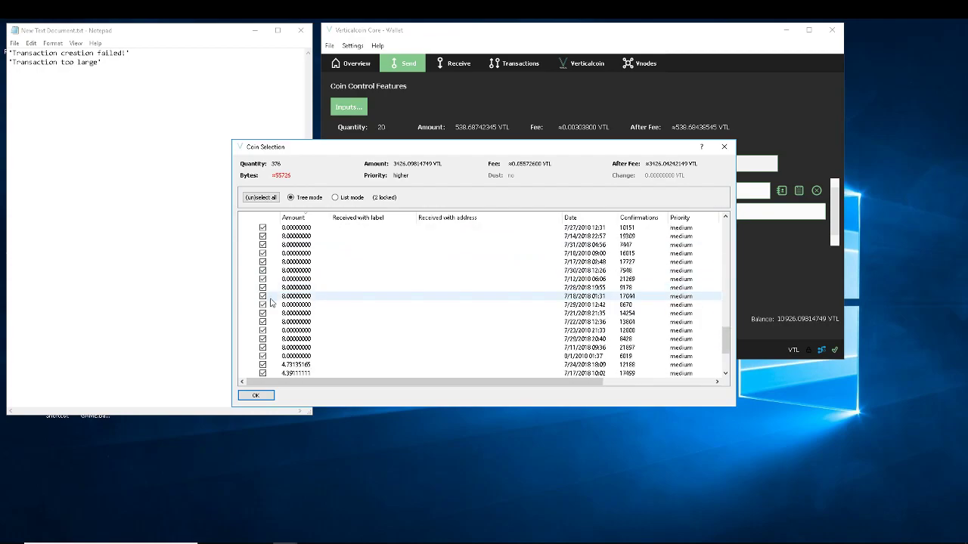
{"action": "scroll", "coordinate": [272, 325], "scroll_direction": "down", "scroll_amount": 4}
{"action": "scroll", "coordinate": [266, 318], "scroll_direction": "up", "scroll_amount": 2}
{"action": "scroll", "coordinate": [266, 318], "scroll_direction": "down", "scroll_amount": 2}
{"action": "scroll", "coordinate": [266, 317], "scroll_direction": "up", "scroll_amount": 5}
{"action": "scroll", "coordinate": [266, 317], "scroll_direction": "up", "scroll_amount": 8}
- Clear the selection, collapse MyVnode2, and expand the Miner group's individual coins
{"action": "left_click", "coordinate": [260, 198]}
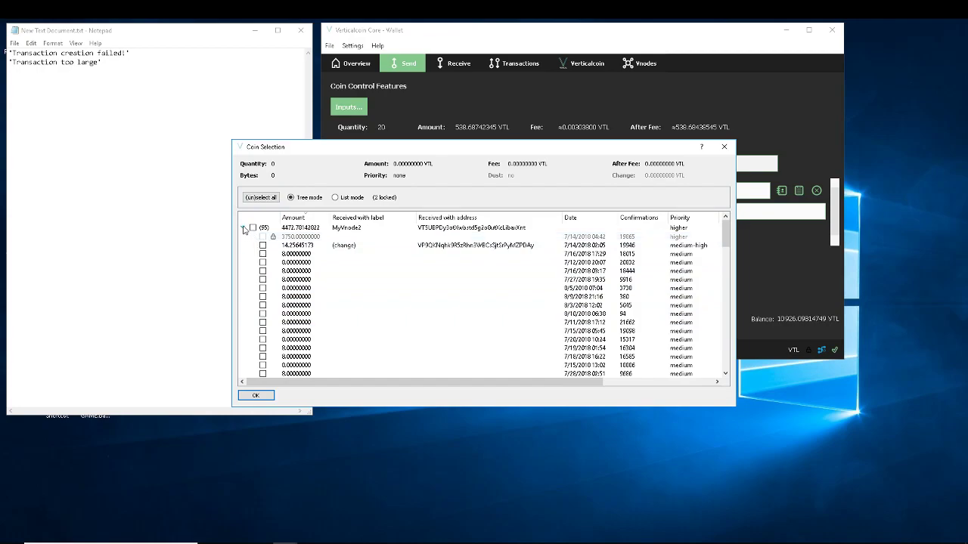
{"action": "left_click", "coordinate": [243, 228]}
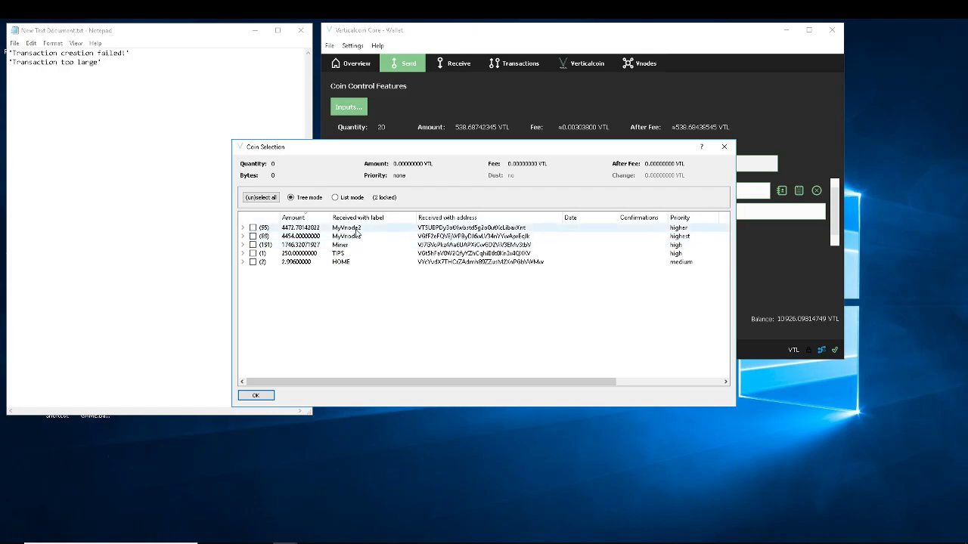
{"action": "left_click", "coordinate": [253, 245]}
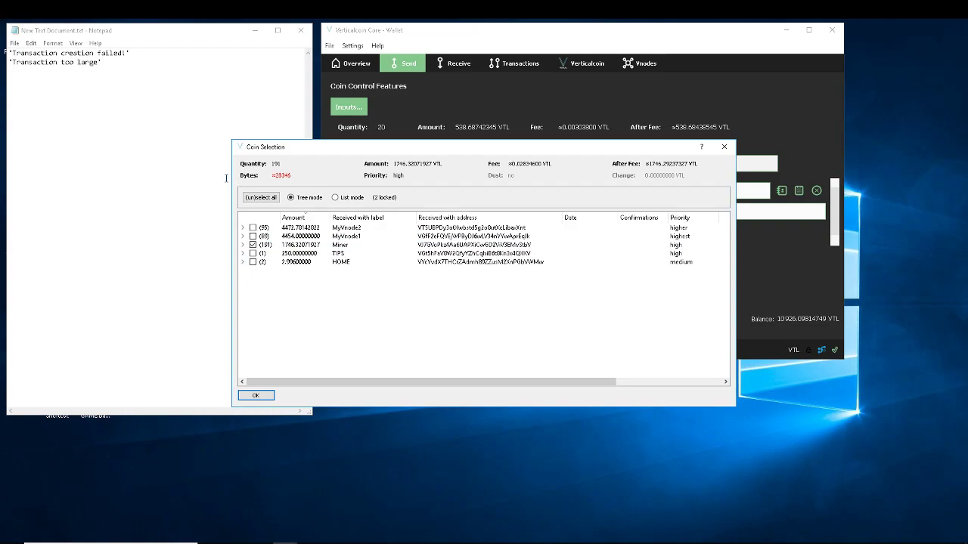
{"action": "left_click", "coordinate": [243, 245]}
{"action": "scroll", "coordinate": [332, 311], "scroll_direction": "down", "scroll_amount": 1}
{"action": "scroll", "coordinate": [331, 311], "scroll_direction": "up", "scroll_amount": 1}
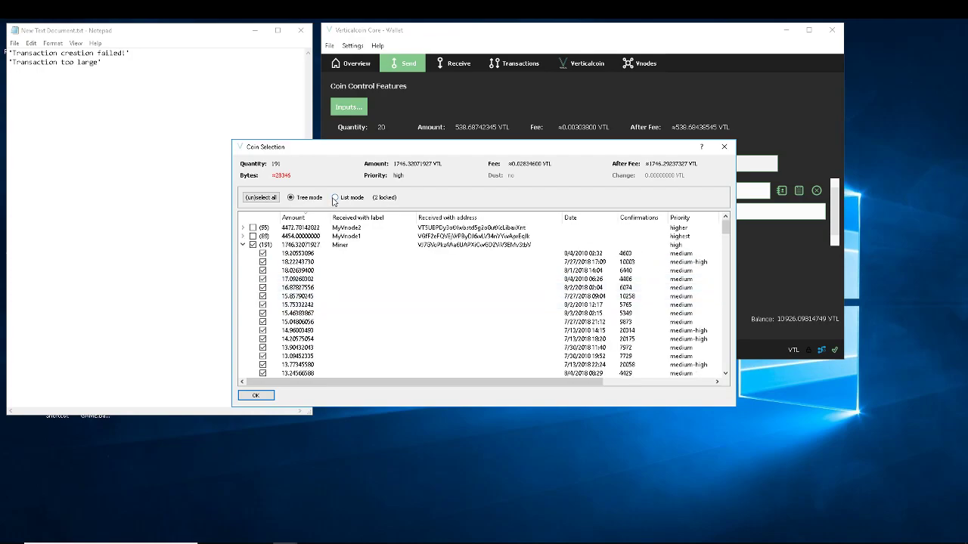
{"action": "left_click", "coordinate": [262, 198]}
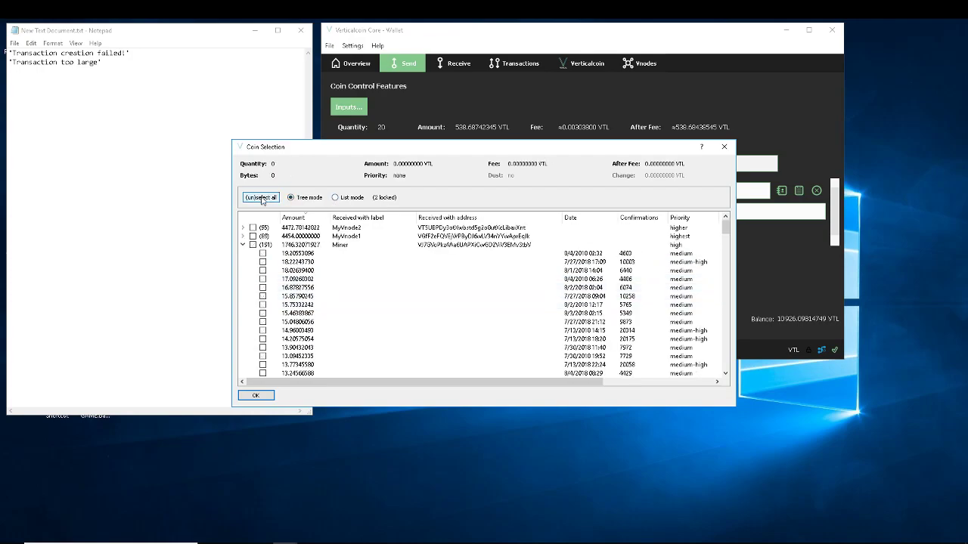
- Tick 13 Miner coins, 19.20553896 down to 13.24566688 VTL, and confirm the selection
{"action": "left_click", "coordinate": [263, 253]}
{"action": "left_click", "coordinate": [262, 261]}
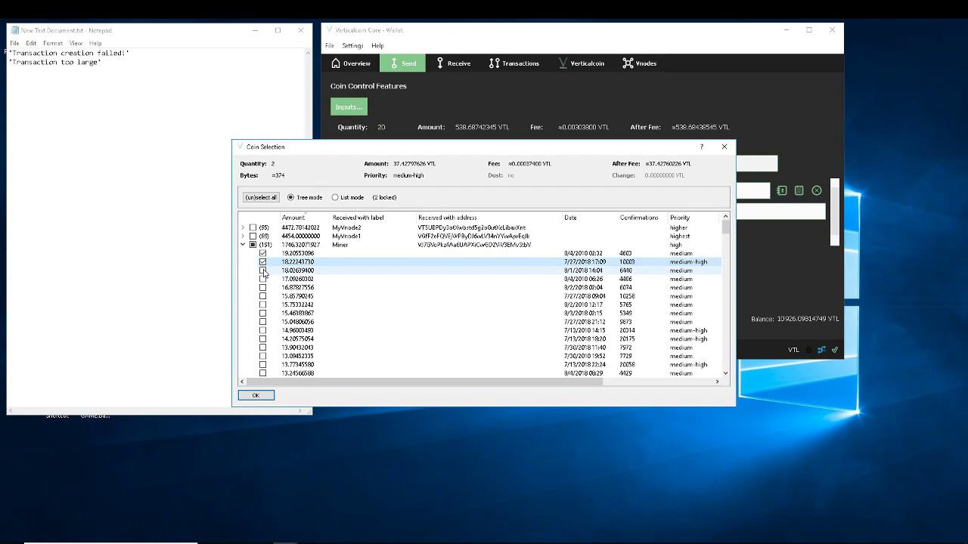
{"action": "left_click", "coordinate": [262, 270]}
{"action": "left_click", "coordinate": [262, 296]}
{"action": "left_click", "coordinate": [262, 304]}
{"action": "left_click", "coordinate": [262, 313]}
{"action": "left_click", "coordinate": [262, 321]}
{"action": "left_click", "coordinate": [263, 331]}
{"action": "left_click", "coordinate": [263, 339]}
{"action": "left_click", "coordinate": [263, 347]}
{"action": "left_click", "coordinate": [263, 356]}
{"action": "left_click", "coordinate": [263, 364]}
{"action": "left_click", "coordinate": [262, 373]}
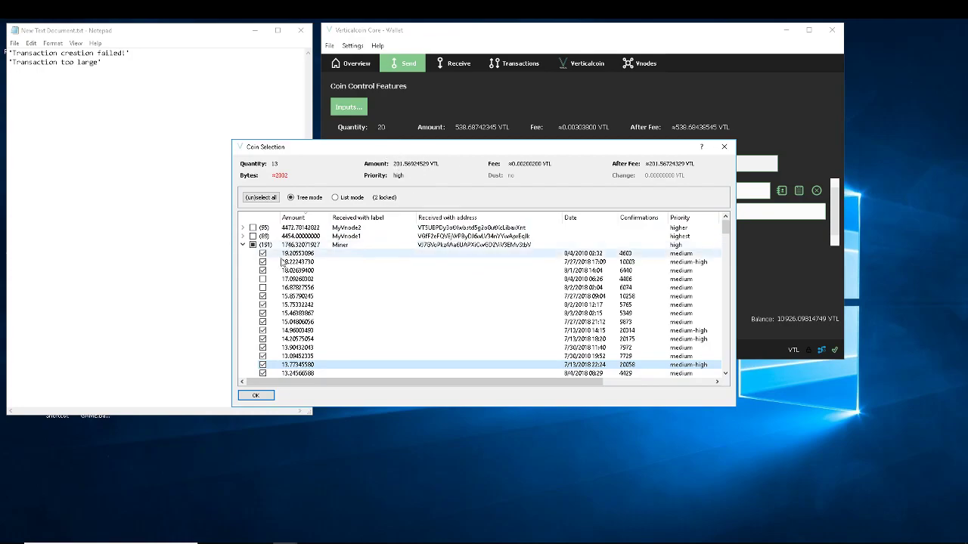
{"action": "left_click", "coordinate": [256, 396]}
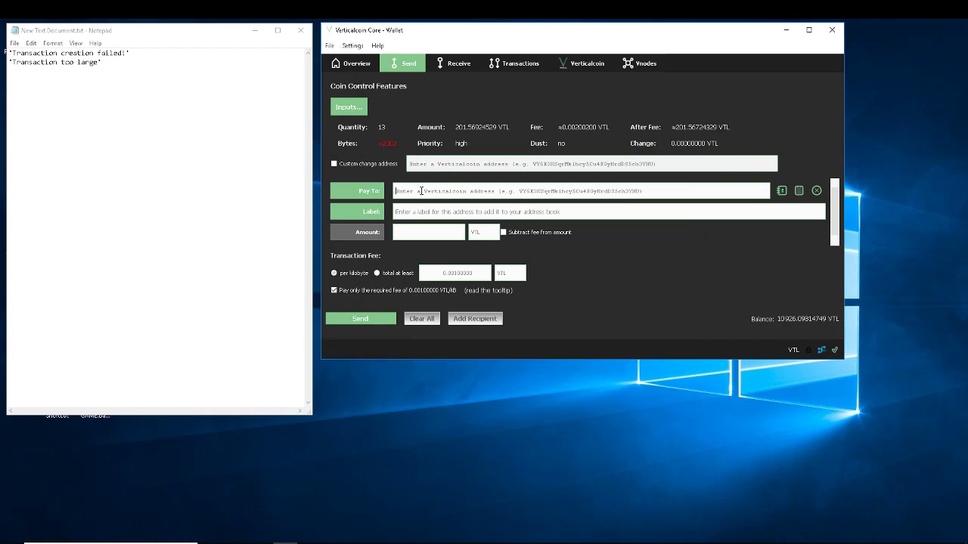
- Enter 200 VTL as the payment amount
{"action": "left_click", "coordinate": [421, 233]}
{"action": "type", "text": "200"}
{"action": "left_click", "coordinate": [422, 214]}
- Copy the TIPS receiving address and paste it into the Pay To field
{"action": "left_click", "coordinate": [331, 47]}
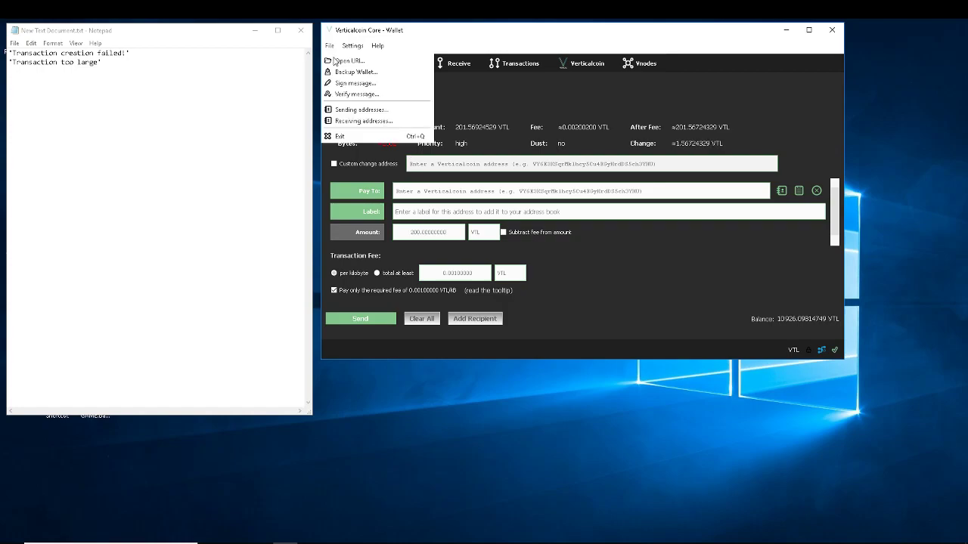
{"action": "left_click", "coordinate": [353, 122]}
{"action": "left_click", "coordinate": [446, 194]}
{"action": "right_click", "coordinate": [710, 192]}
{"action": "left_click", "coordinate": [730, 201]}
{"action": "left_click", "coordinate": [753, 286]}
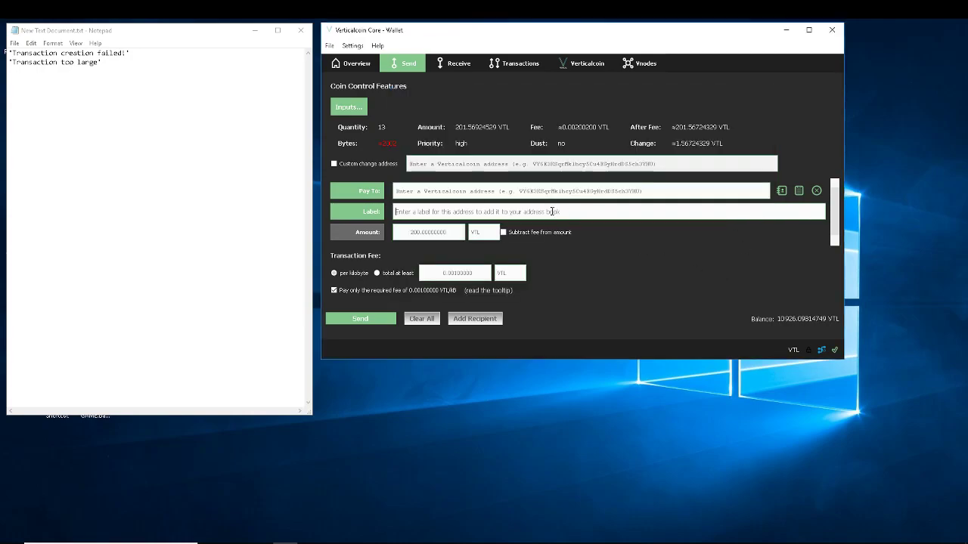
{"action": "right_click", "coordinate": [434, 191]}
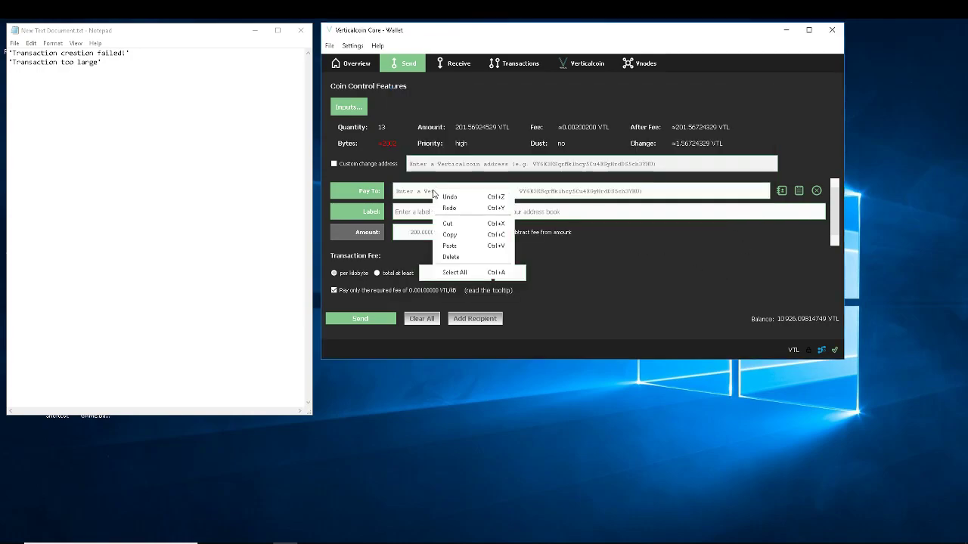
{"action": "left_click", "coordinate": [450, 246]}
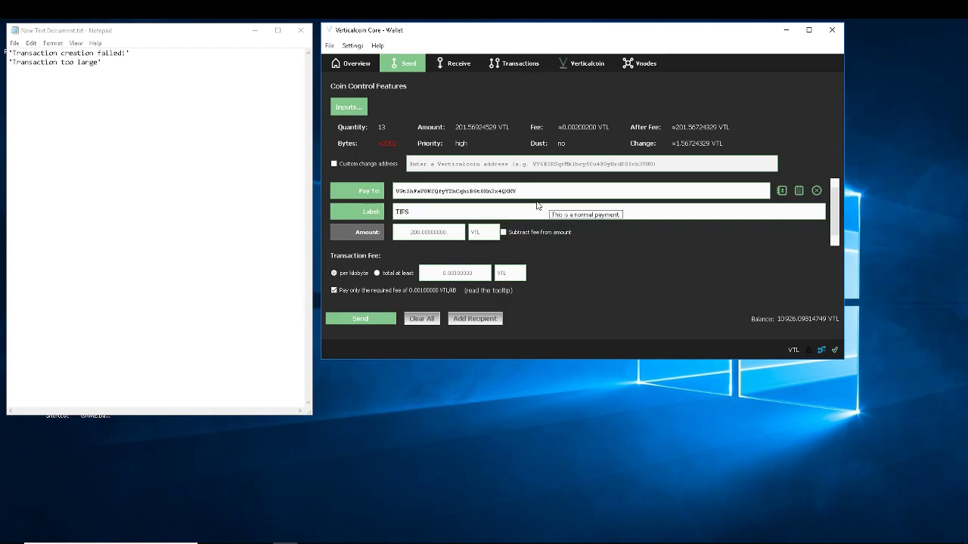
- Reopen Coin Selection and scroll over the 13 ticked Miner coins totalling 201.56924529 VTL
{"action": "left_click", "coordinate": [358, 106]}
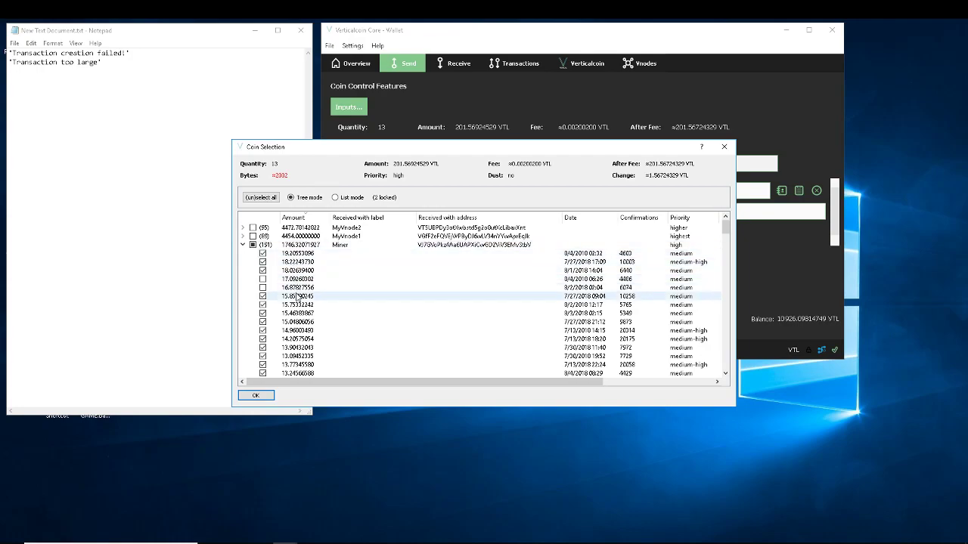
{"action": "scroll", "coordinate": [297, 298], "scroll_direction": "down", "scroll_amount": 3}
{"action": "scroll", "coordinate": [297, 301], "scroll_direction": "up", "scroll_amount": 2}
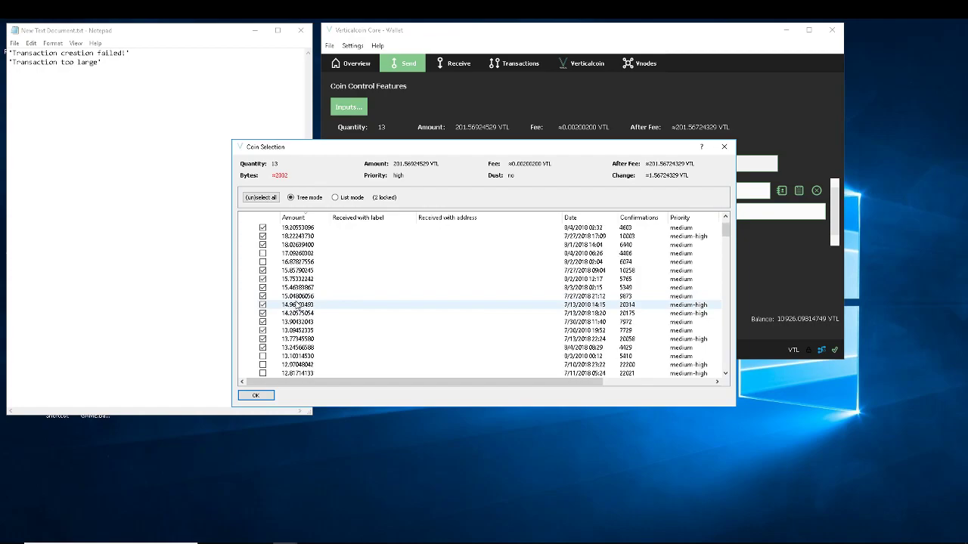
{"action": "scroll", "coordinate": [297, 304], "scroll_direction": "up", "scroll_amount": 1}
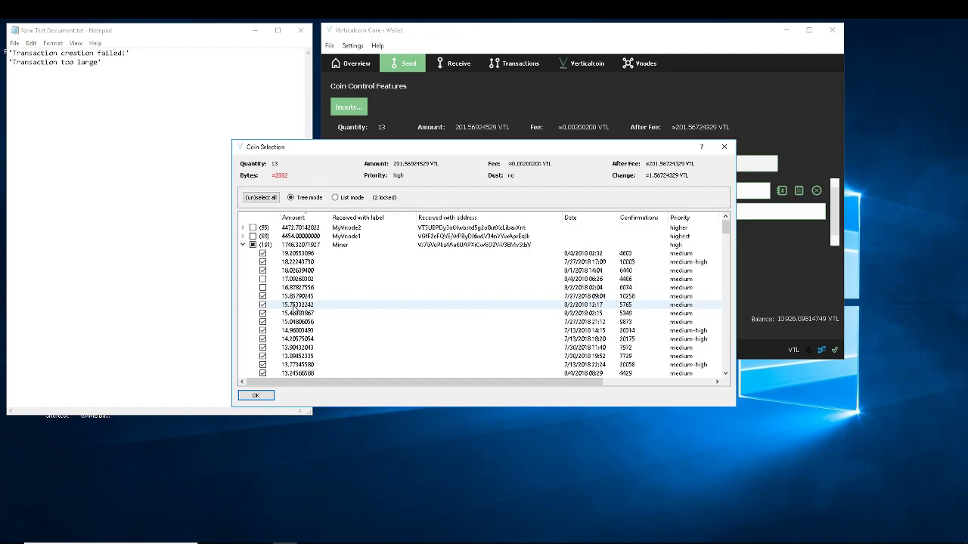